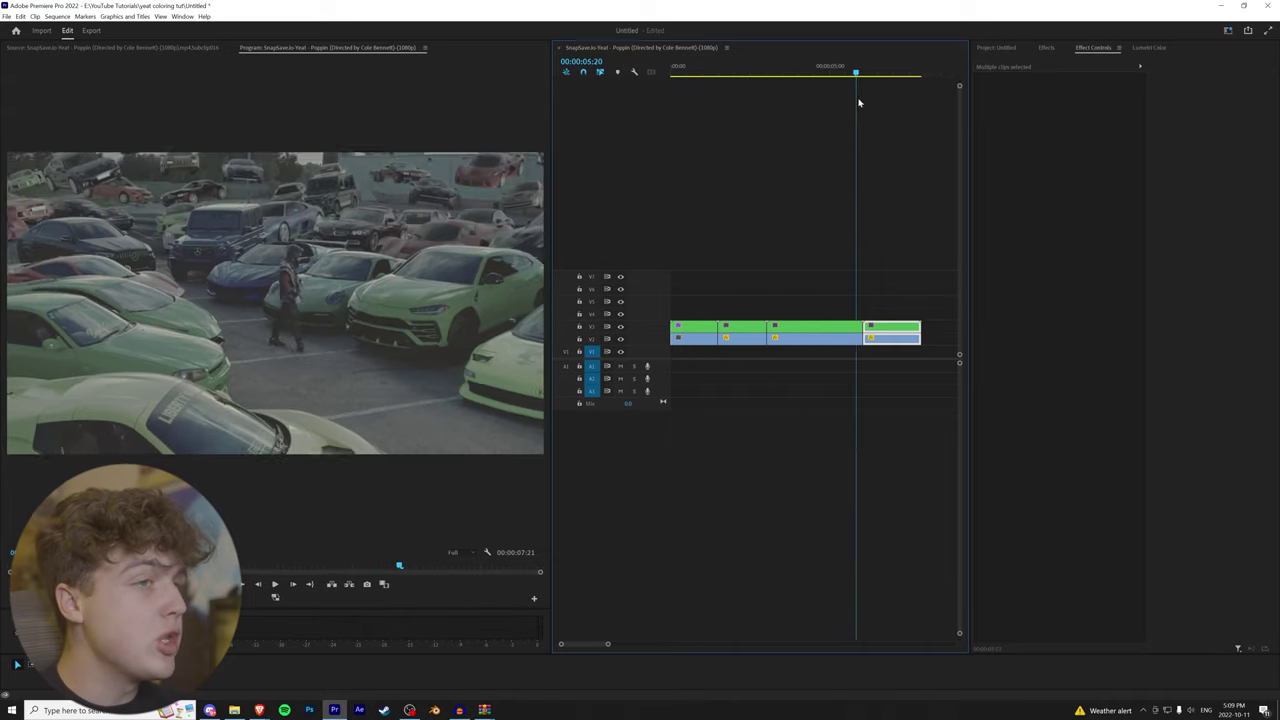
# Create a new adjustment layer in the project with the default settings
pyautogui.click(995, 47)
pyautogui.click(1023, 522)
pyautogui.rightClick(1048, 428)
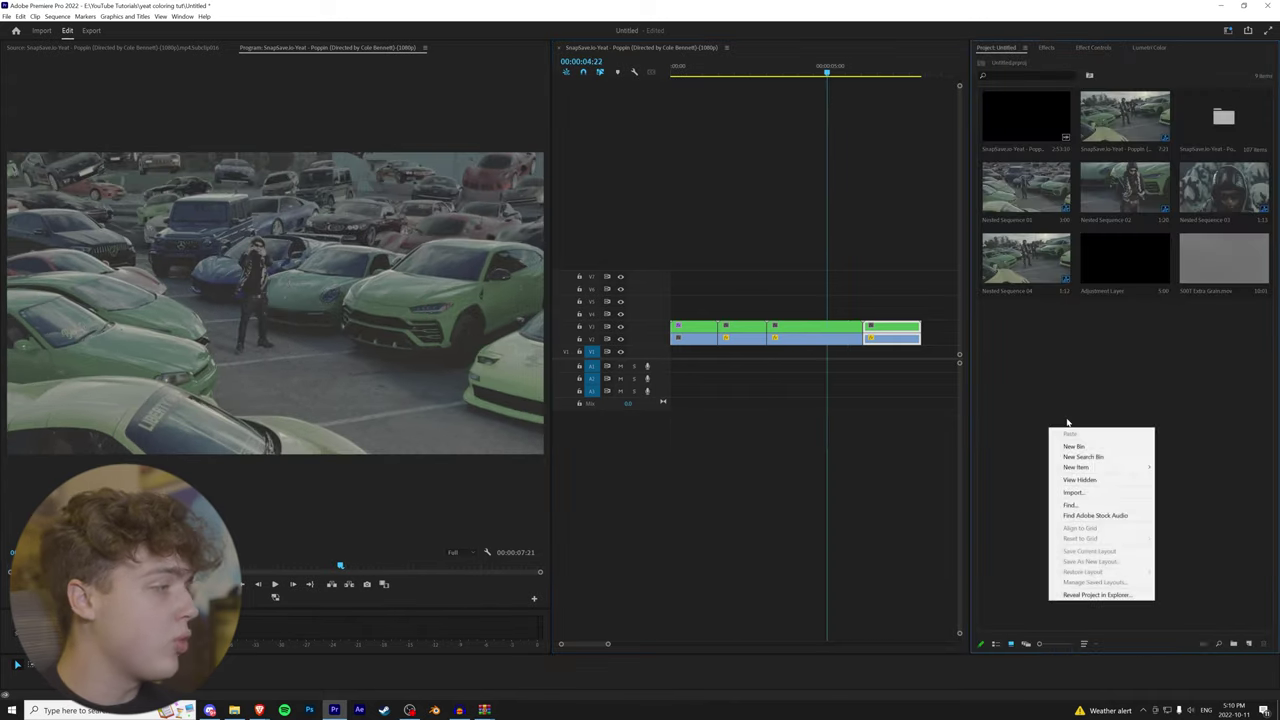
pyautogui.moveTo(1076, 467)
pyautogui.click(1190, 490)
pyautogui.click(662, 391)
# Place the adjustment layer on track V5, keep only the part above the first clip, and return to the sequence start
pyautogui.moveTo(1030, 335); pyautogui.dragTo(737, 307)
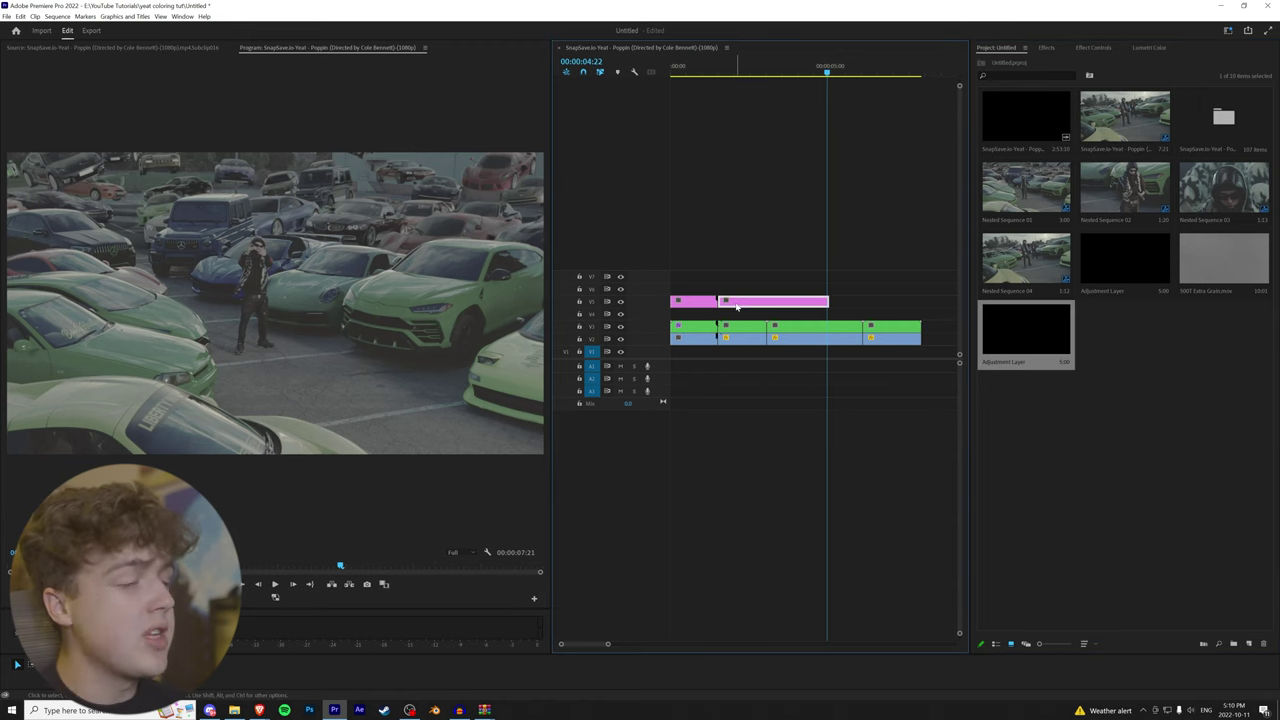
pyautogui.press('Delete')
pyautogui.click(672, 68)
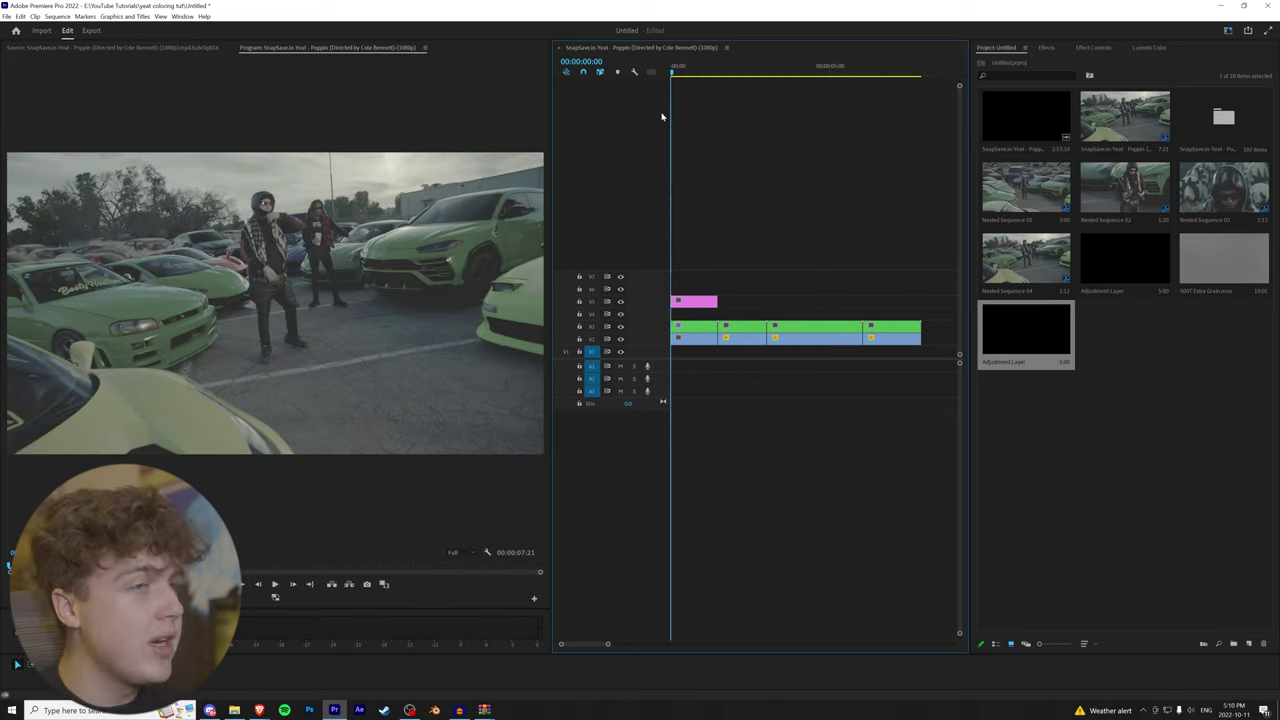
pyautogui.click(1150, 47)
pyautogui.click(1007, 93)
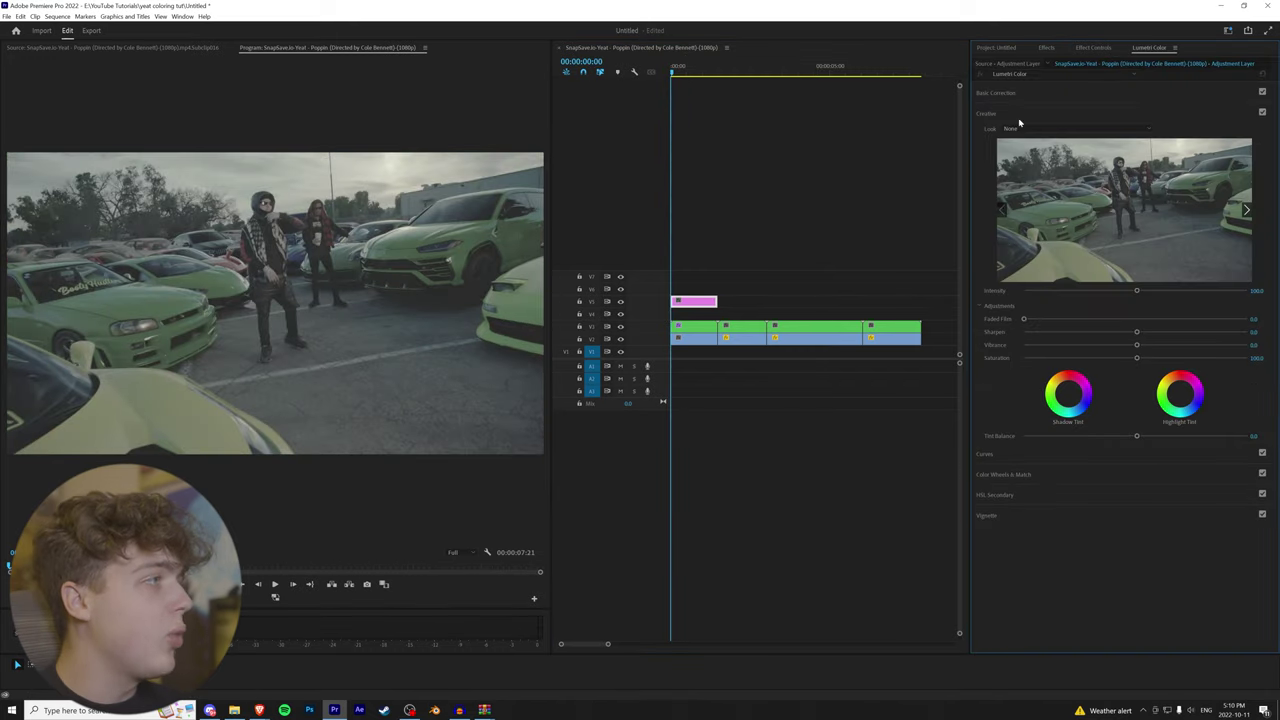
pyautogui.click(1060, 128)
pyautogui.click(1040, 162)
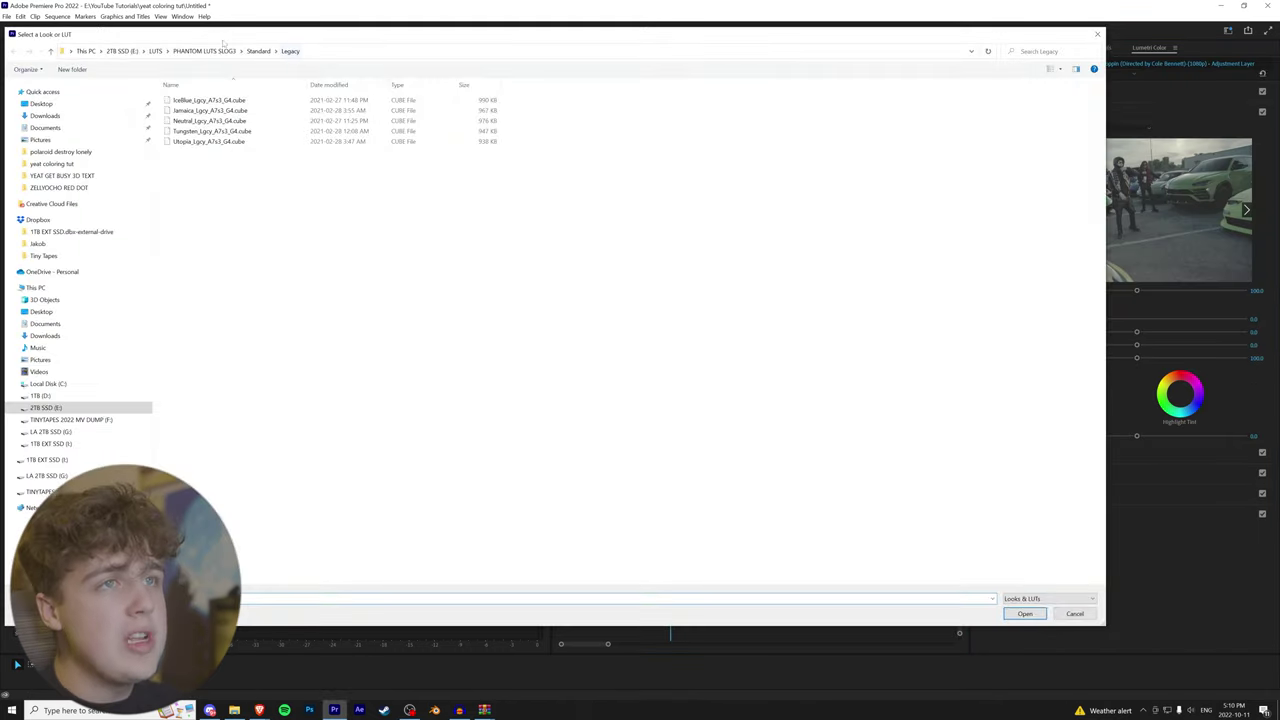
pyautogui.click(122, 51)
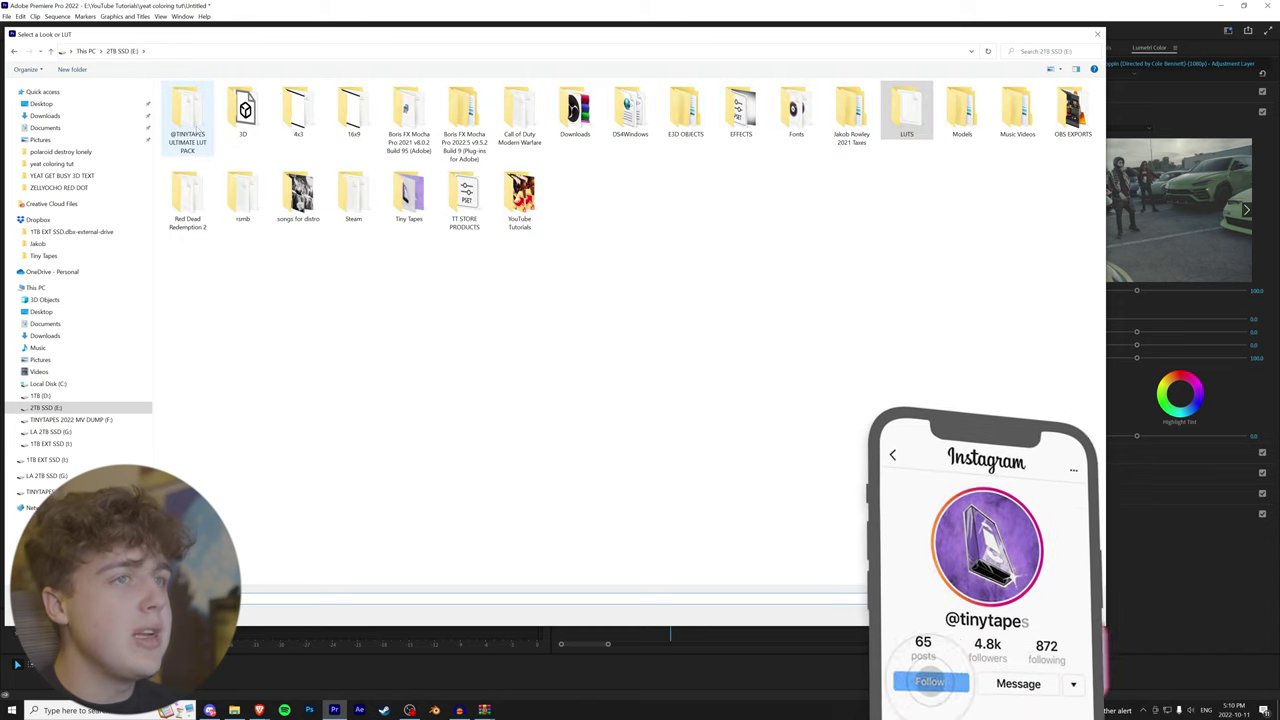
pyautogui.doubleClick(188, 115)
pyautogui.moveTo(1103, 150); pyautogui.dragTo(1115, 591)
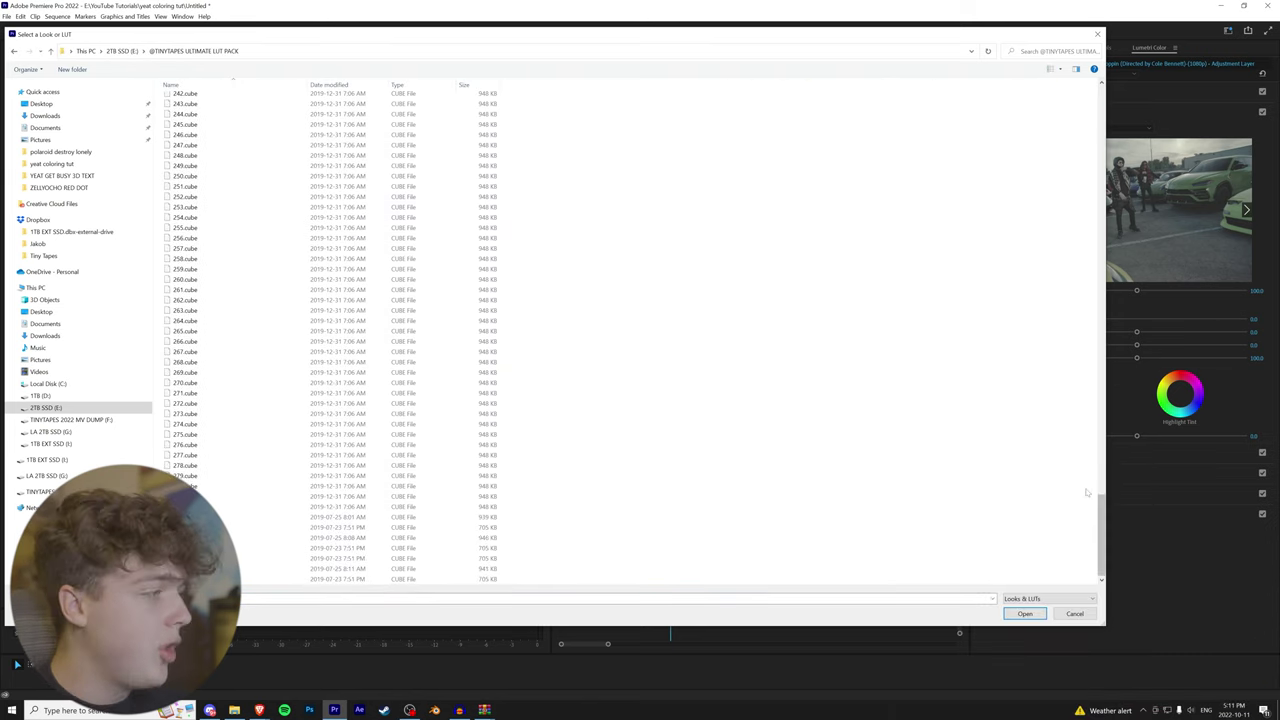
pyautogui.moveTo(1100, 500); pyautogui.dragTo(1100, 494)
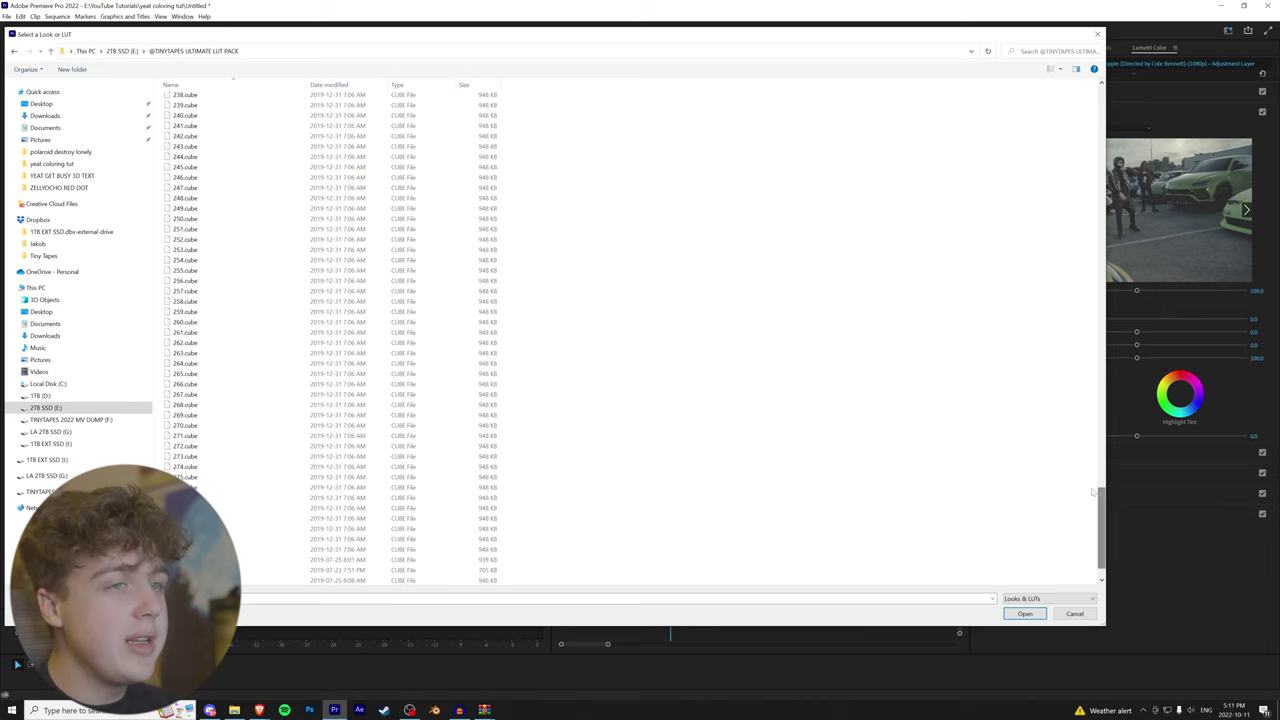
pyautogui.doubleClick(367, 321)
pyautogui.click(281, 219)
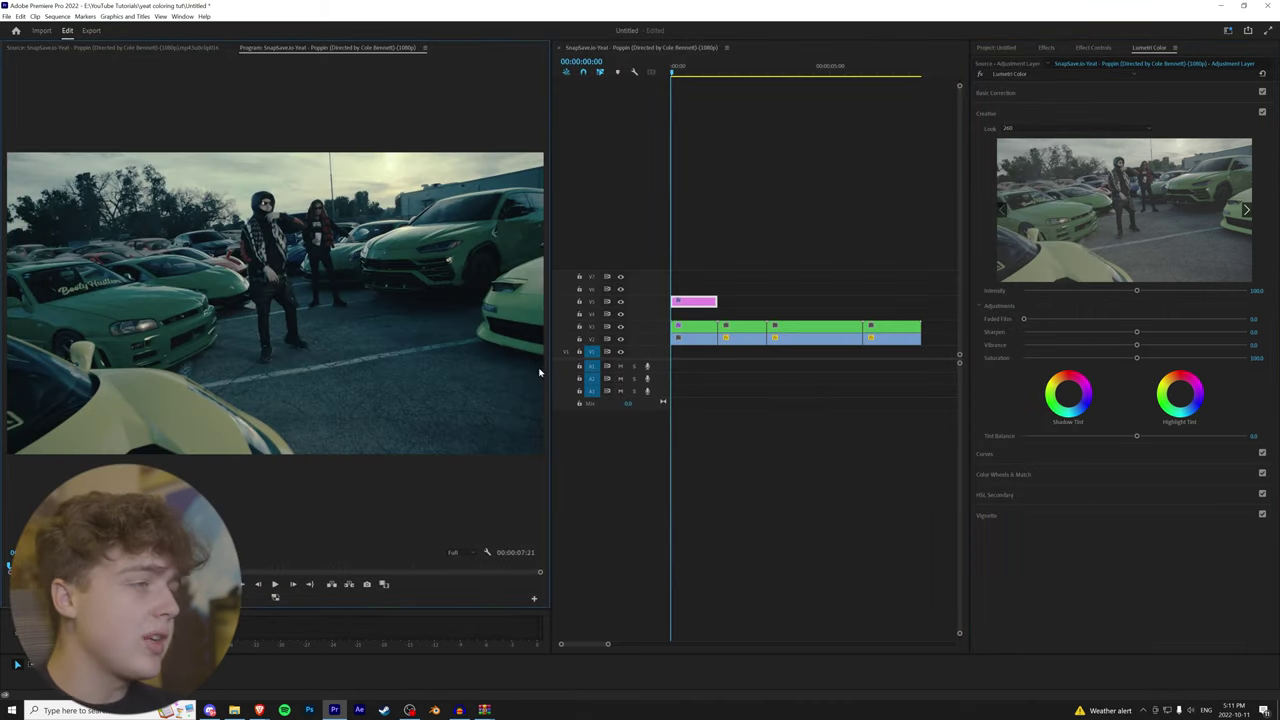
# In Basic Correction, set temperature to 7, saturation to about 163, contrast to 40, highlights to about 62 and shadows to about 40, and lower the blacks
pyautogui.click(1020, 92)
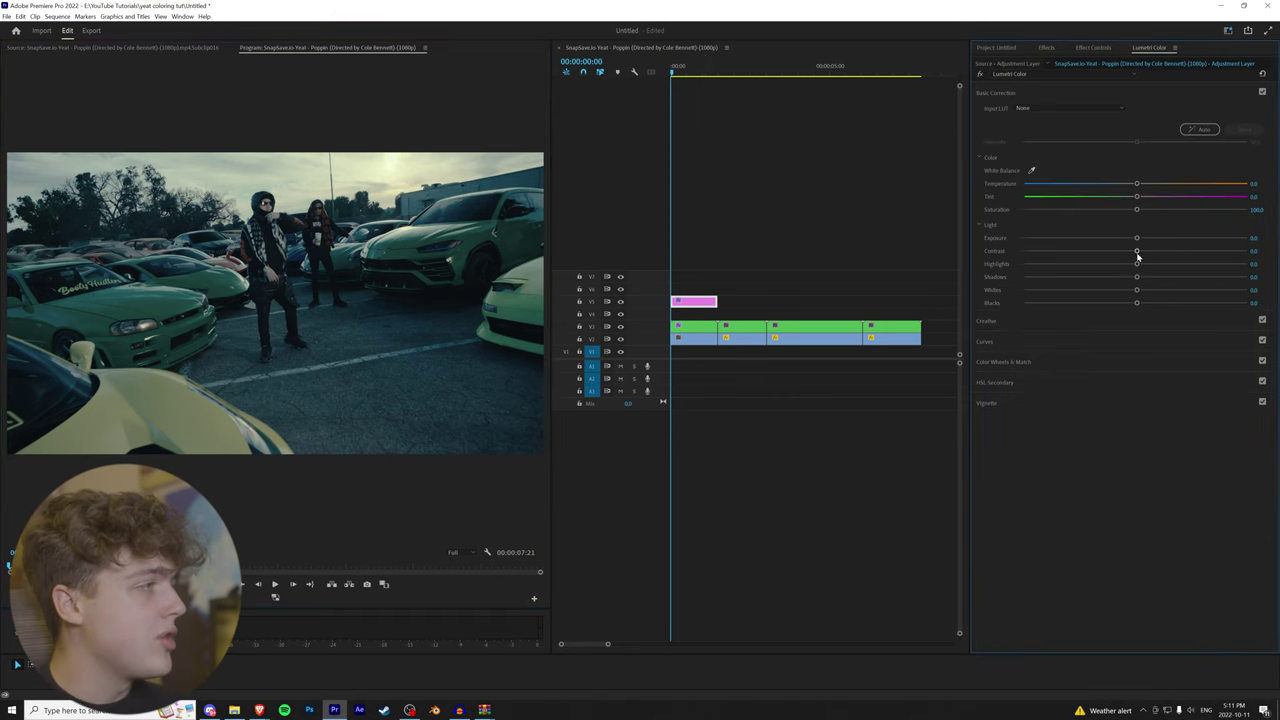
pyautogui.moveTo(1137, 251); pyautogui.dragTo(1205, 264)
pyautogui.moveTo(1137, 277); pyautogui.dragTo(1163, 280)
pyautogui.moveTo(1164, 212); pyautogui.dragTo(1194, 210)
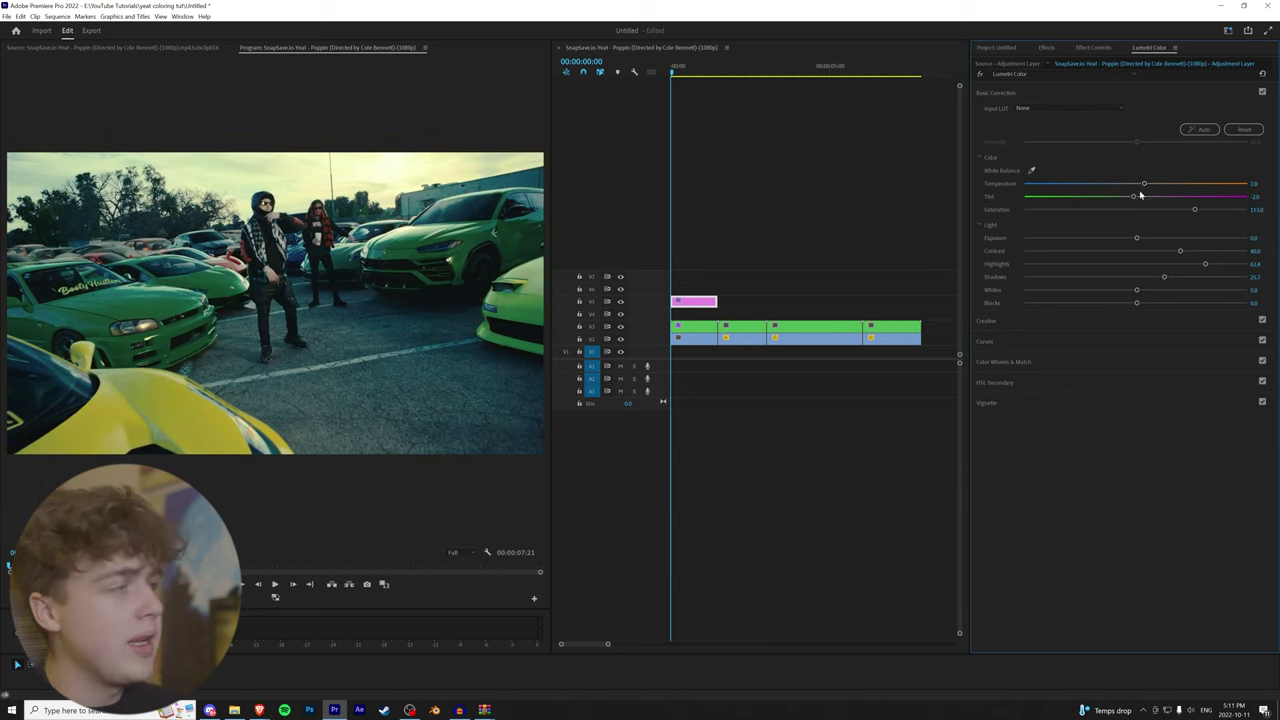
pyautogui.moveTo(1163, 277); pyautogui.dragTo(1180, 277)
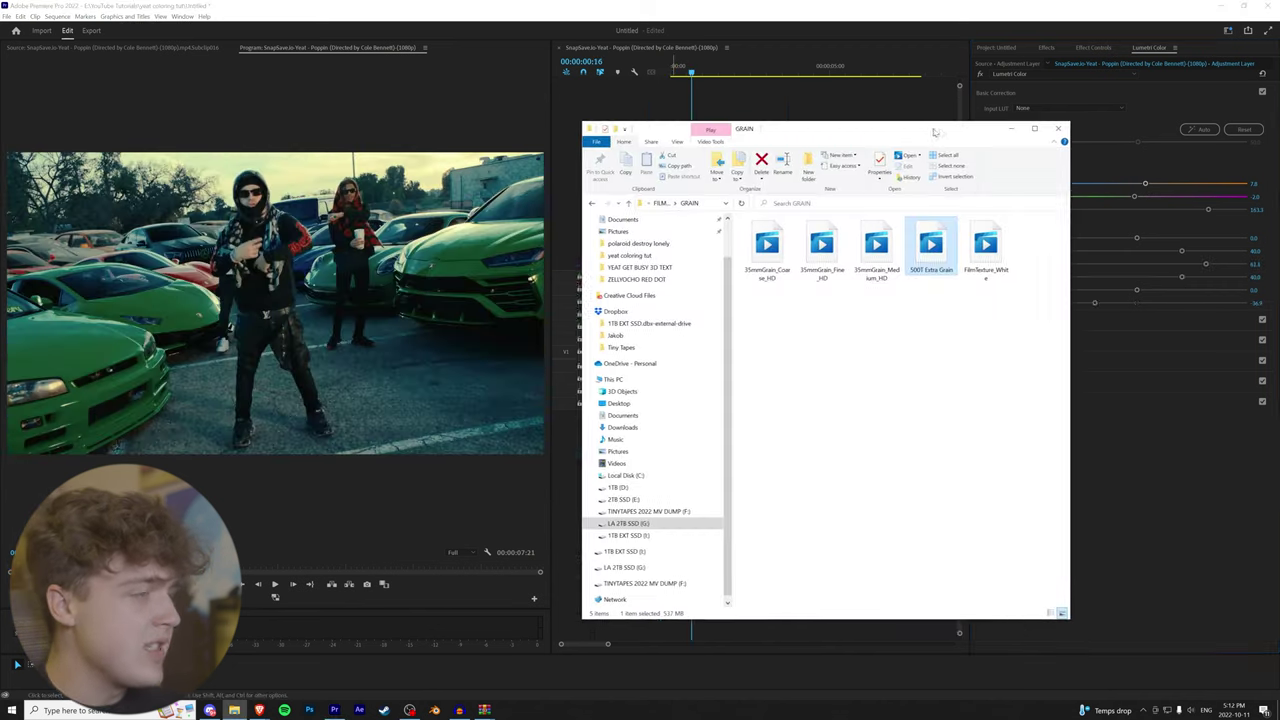
# Add the 500T Extra Grain clip on a high track above the first clip and set its blend mode to Overlay
pyautogui.moveTo(923, 133); pyautogui.dragTo(543, 122)
pyautogui.moveTo(537, 236); pyautogui.dragTo(689, 209)
pyautogui.click(1093, 47)
pyautogui.click(1090, 204)
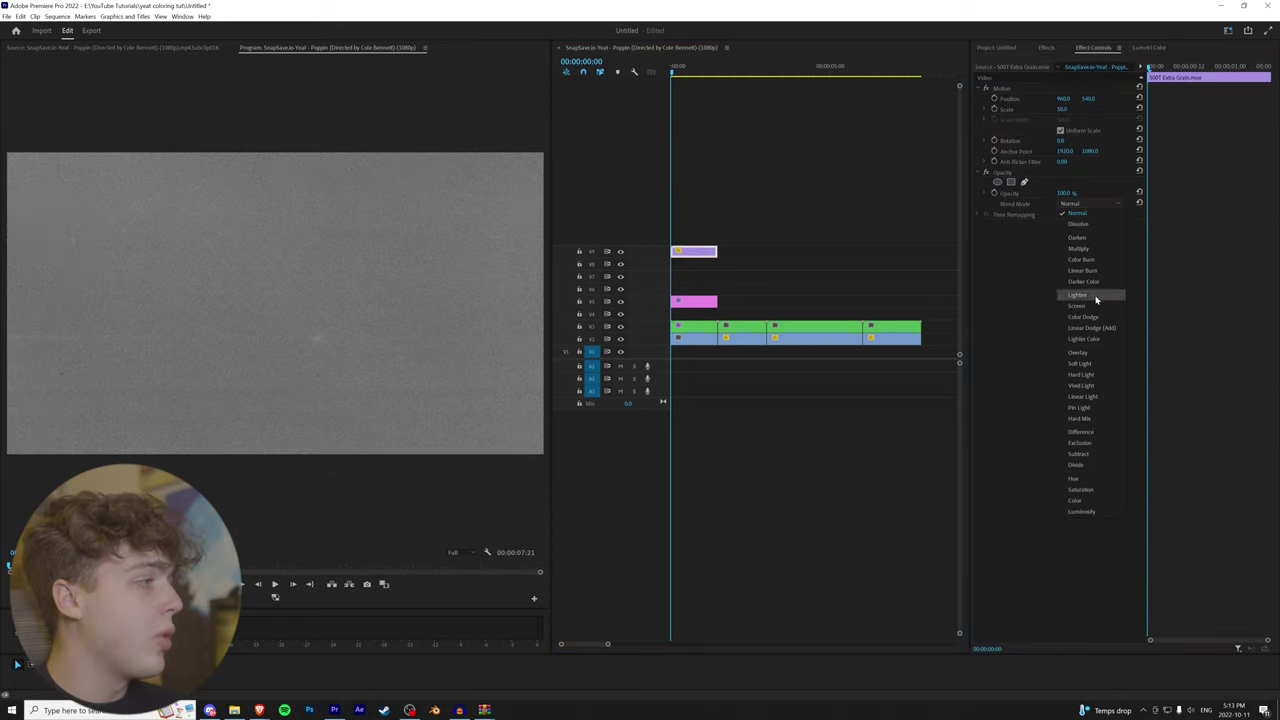
pyautogui.click(1088, 353)
pyautogui.press('`')
pyautogui.press('`')
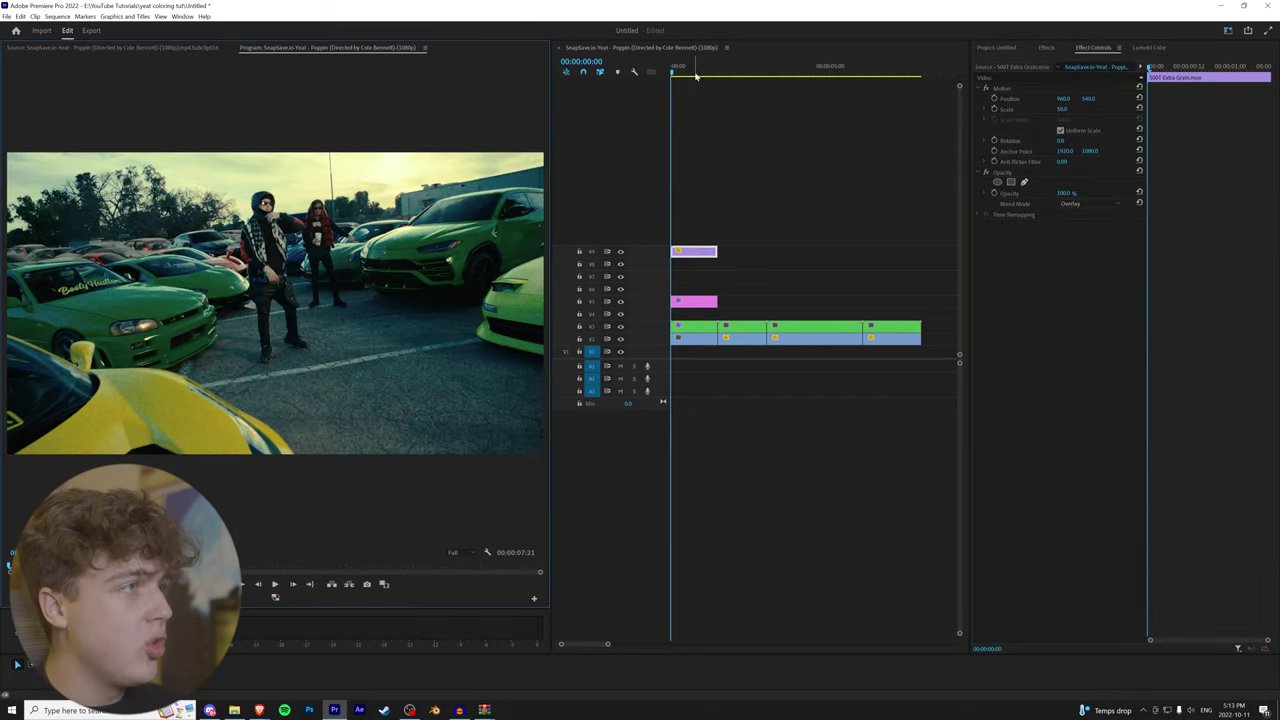
pyautogui.moveTo(682, 72)
pyautogui.mouseDown()
pyautogui.moveTo(694, 72)
pyautogui.moveTo(671, 72)
pyautogui.moveTo(709, 72)
pyautogui.moveTo(668, 72)
pyautogui.mouseUp()
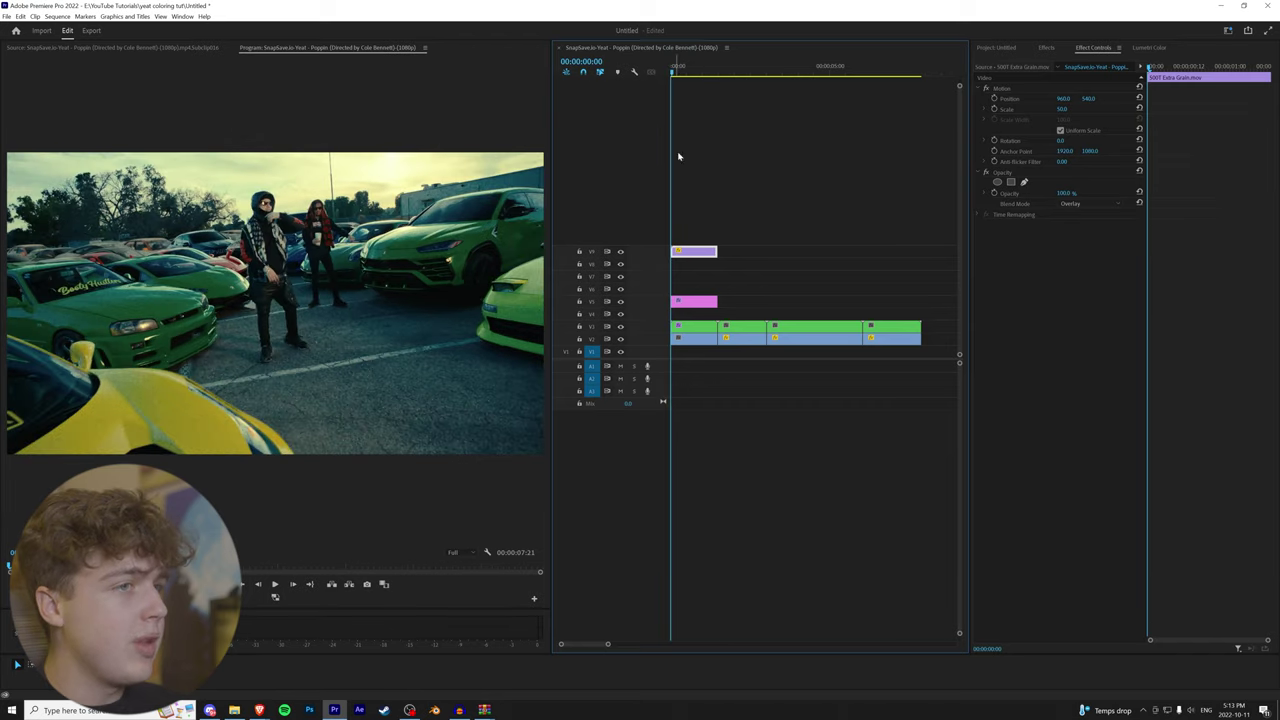
# Find the Dehancer Pro effect and apply it to the first nested clip on V3
pyautogui.click(700, 327)
pyautogui.click(1047, 48)
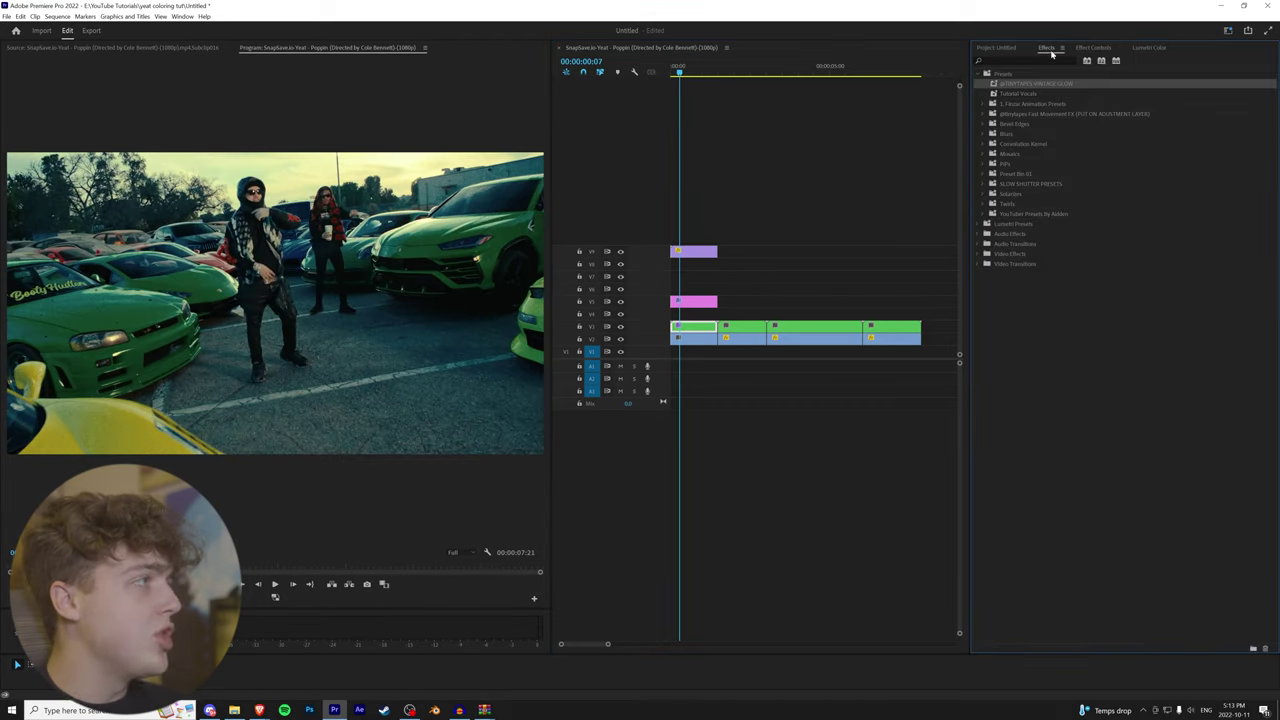
pyautogui.click(1030, 61)
pyautogui.write('dehancer')
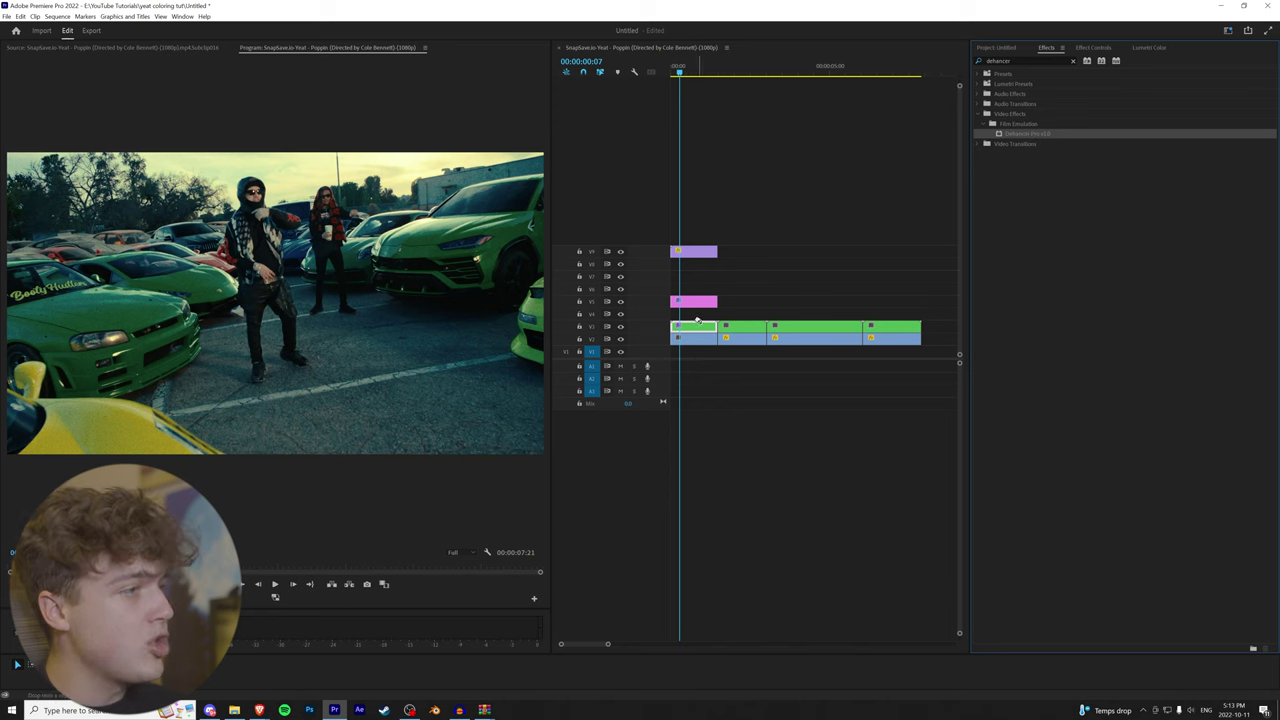
pyautogui.moveTo(697, 320); pyautogui.dragTo(697, 322)
# Look through Dehancer's film profiles and disable the effect's Film section
pyautogui.click(1090, 48)
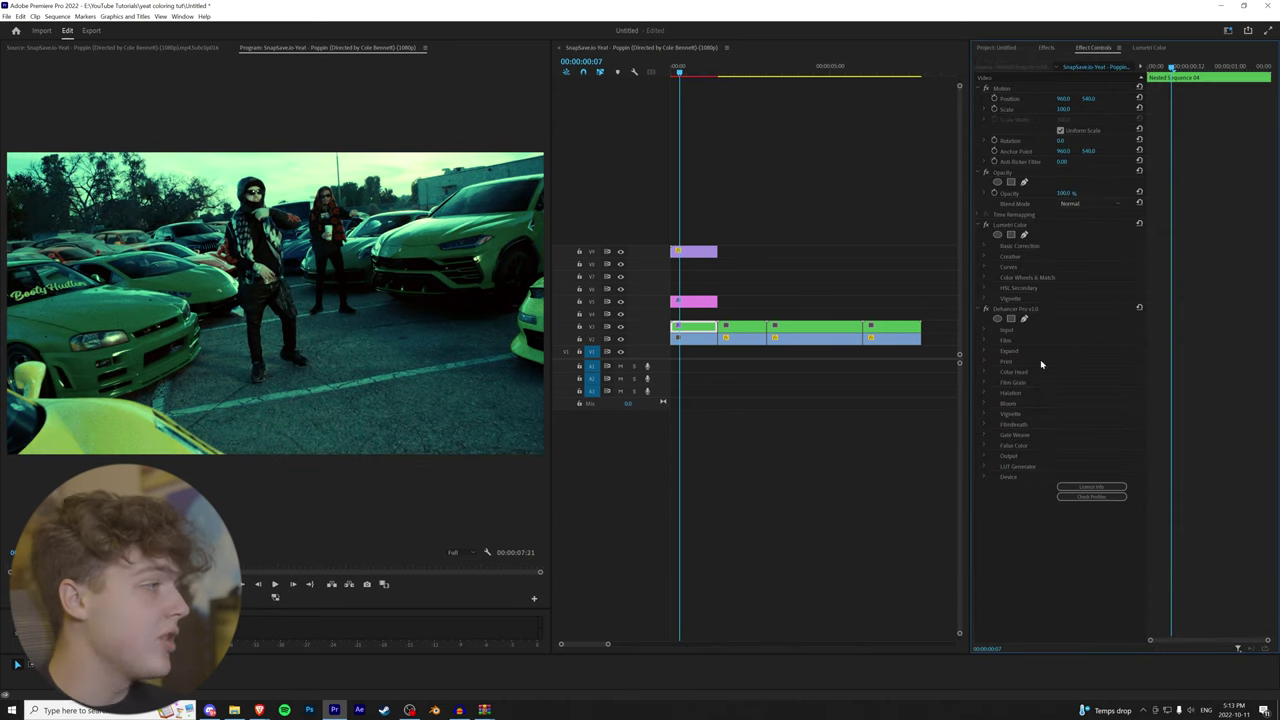
pyautogui.click(985, 341)
pyautogui.click(1106, 351)
pyautogui.click(1060, 371)
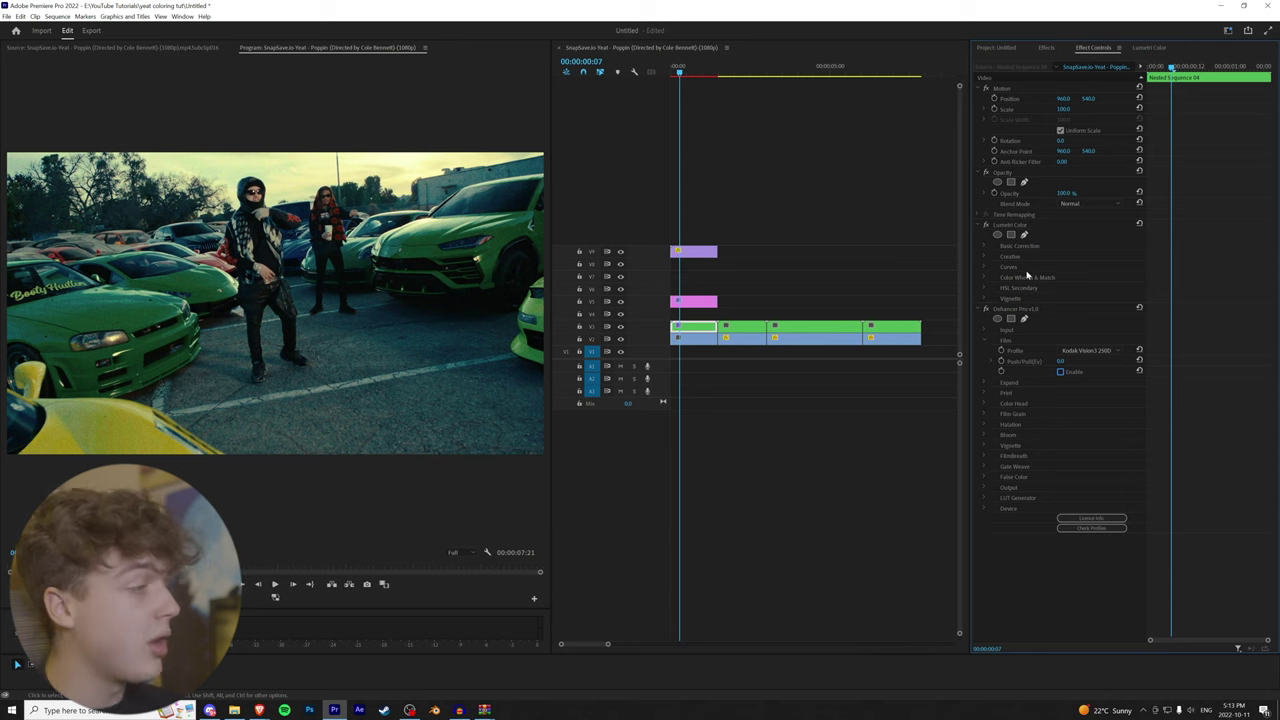
pyautogui.click(1060, 371)
pyautogui.click(1090, 350)
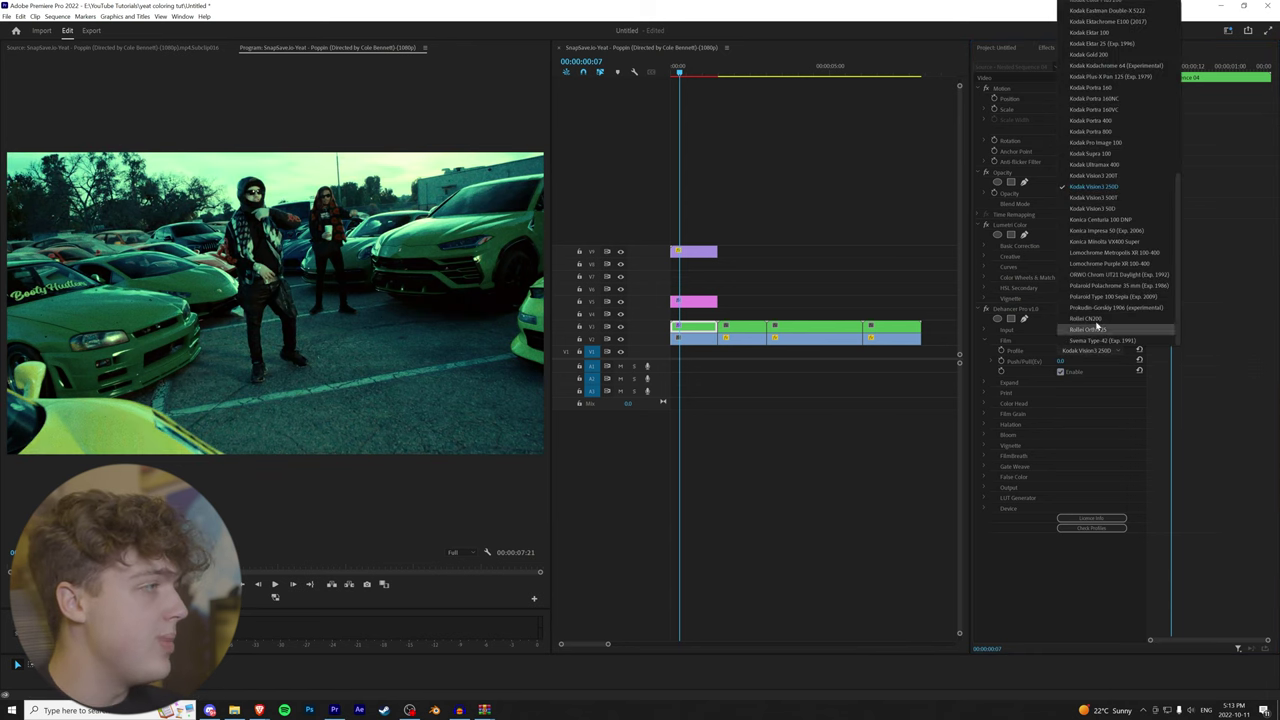
pyautogui.click(1211, 220)
pyautogui.click(1060, 371)
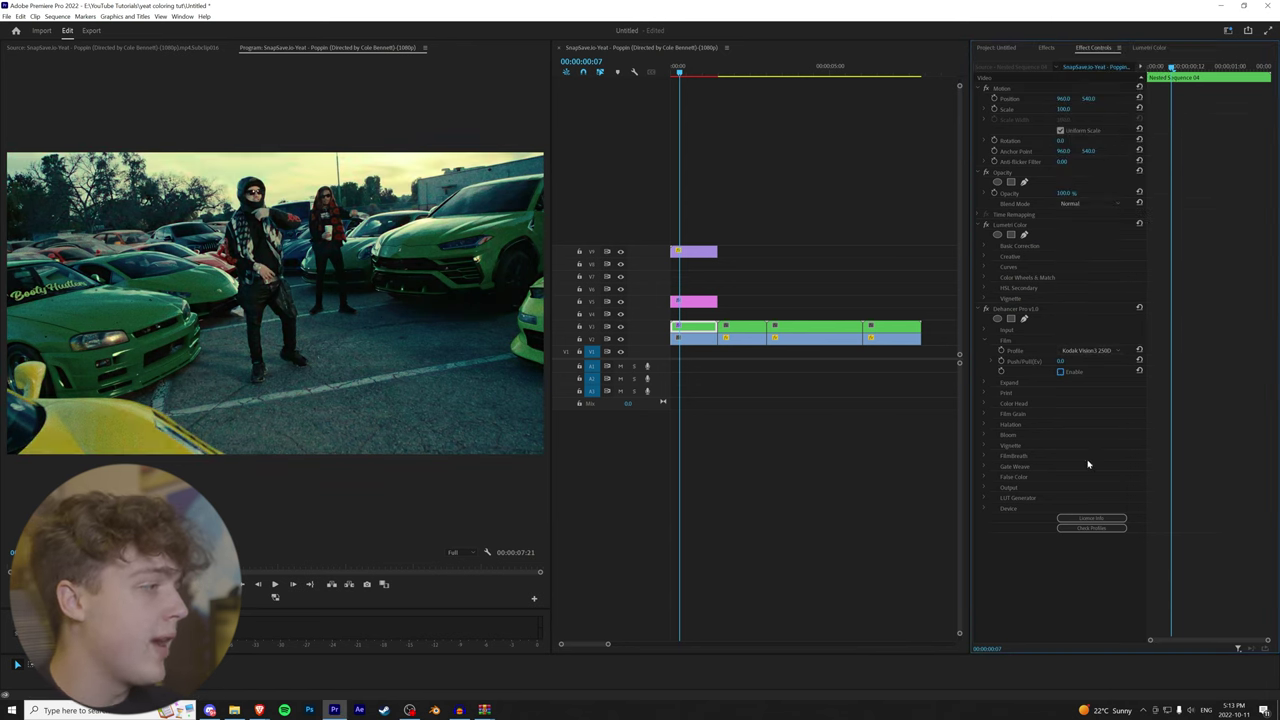
# Enable Halation in the Dehancer effect and inspect its result in the enlarged program preview
pyautogui.click(984, 426)
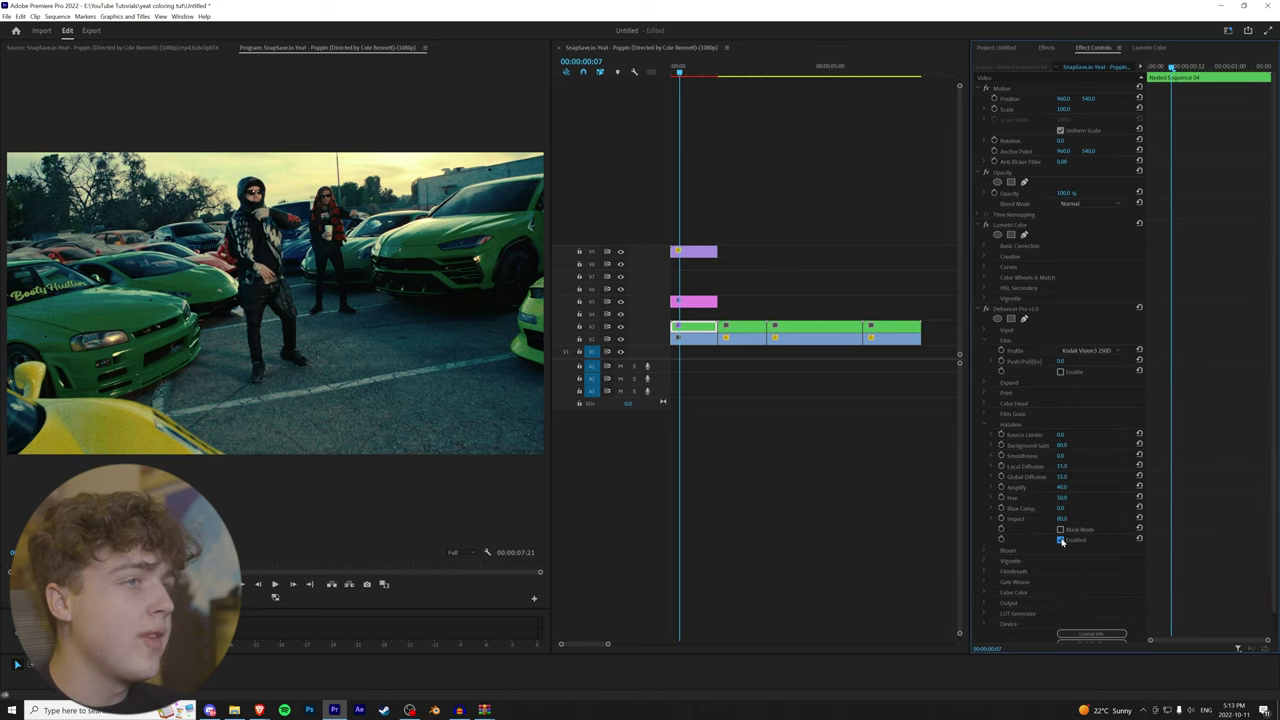
pyautogui.press('`')
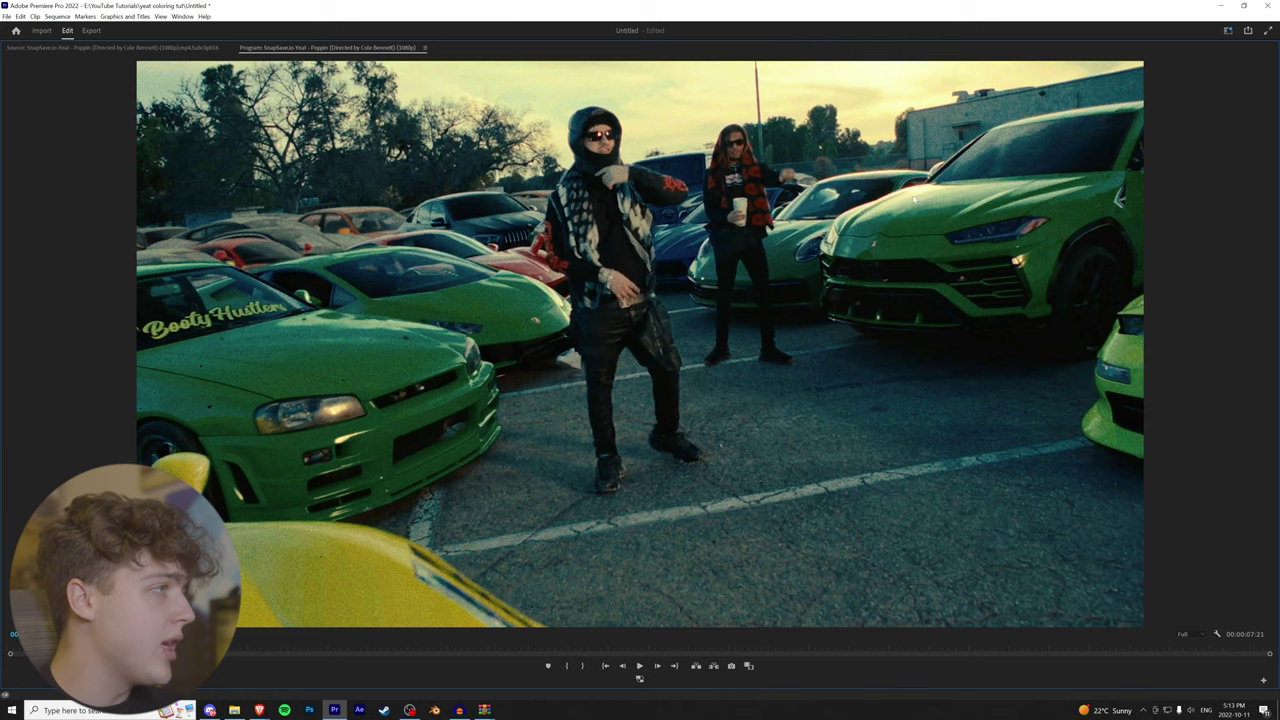
pyautogui.press('`')
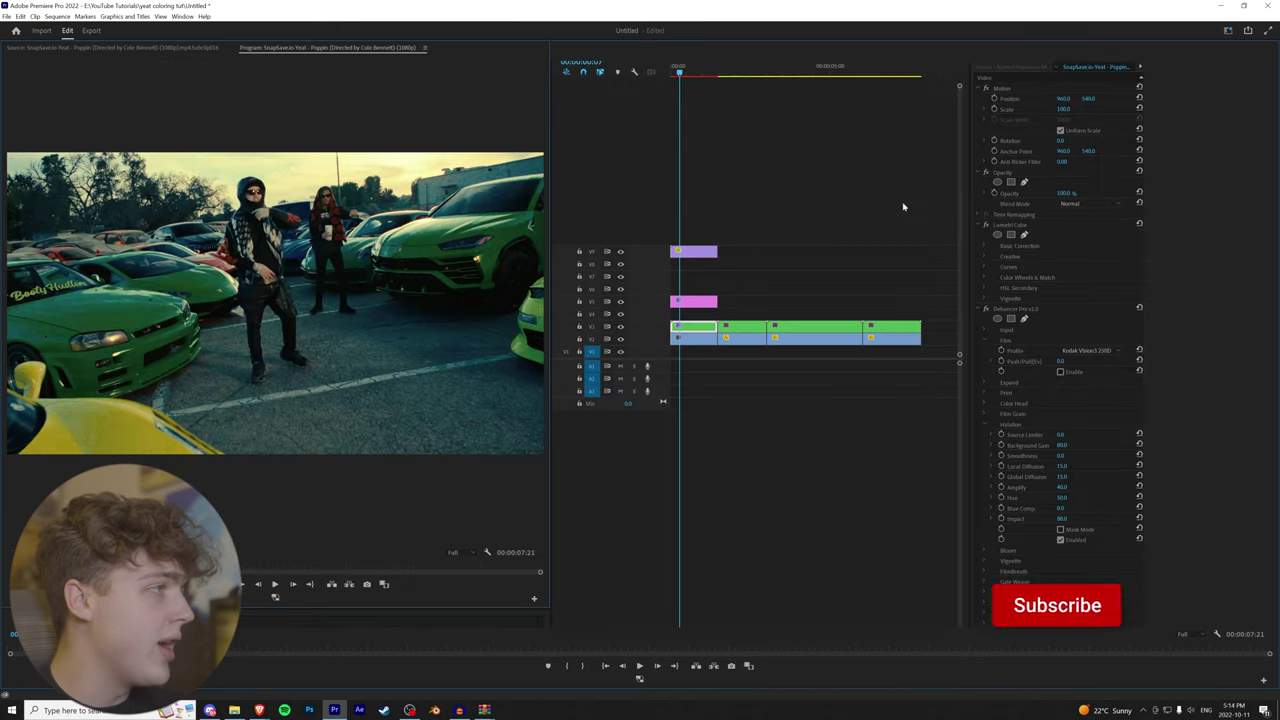
pyautogui.press('`')
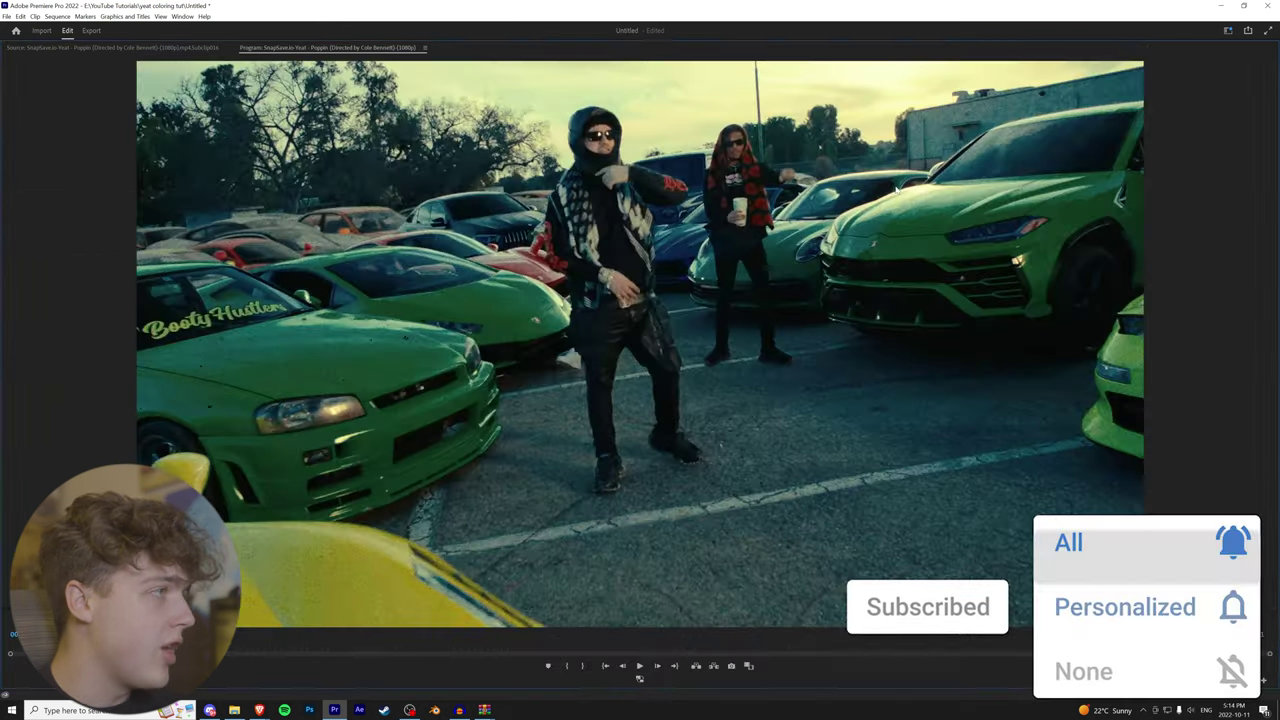
pyautogui.press('`')
pyautogui.press('`')
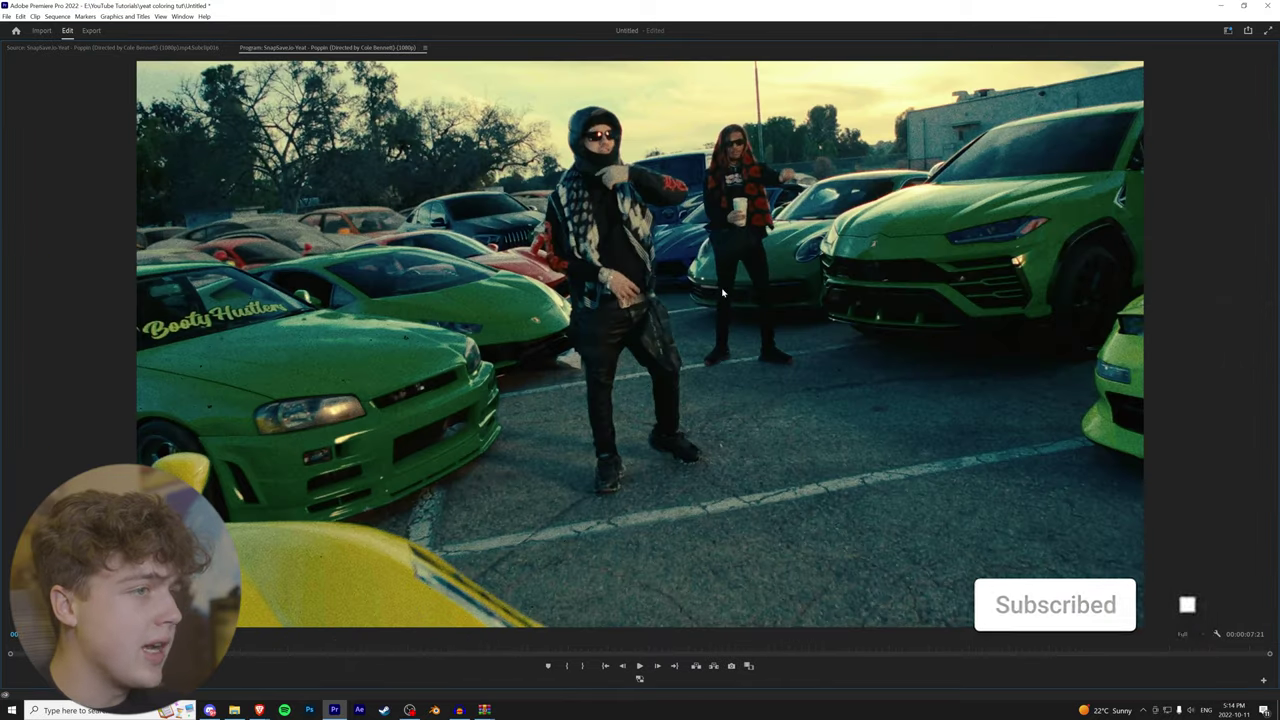
pyautogui.press('`')
# Set Halation's Local Diffusion and Global Diffusion to 20 and check the enlarged preview
pyautogui.click(1062, 466)
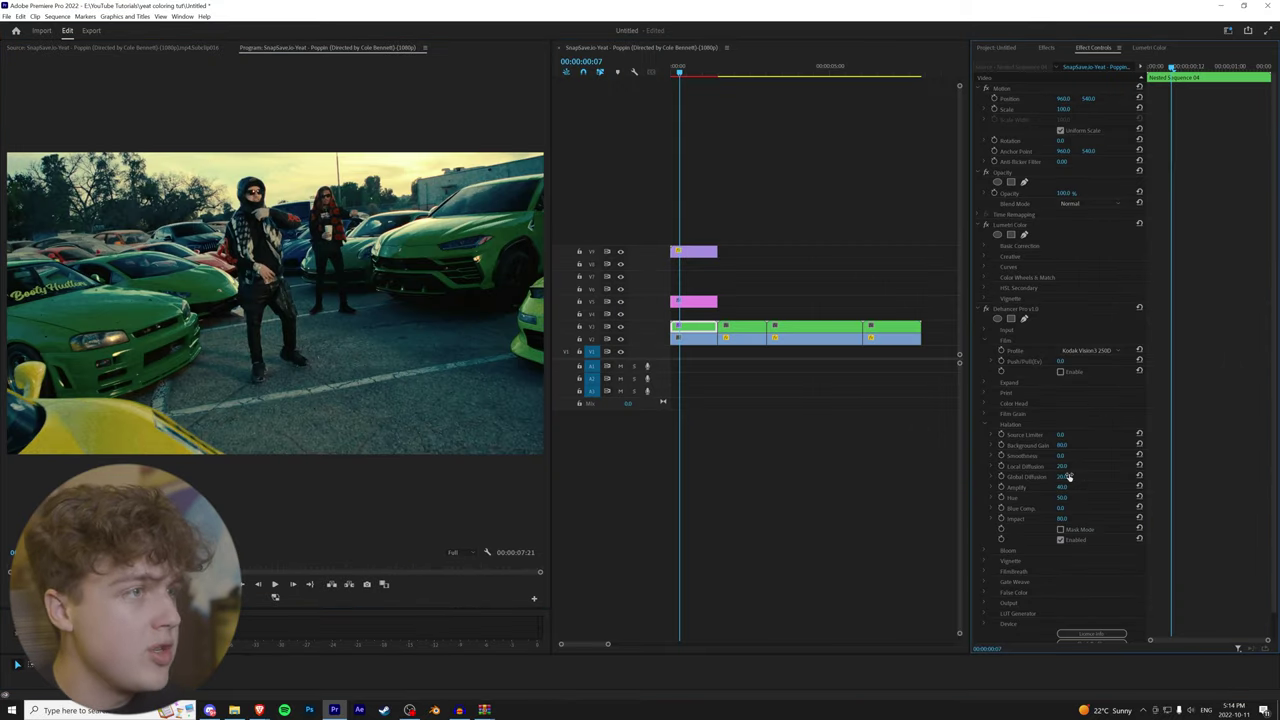
pyautogui.press('`')
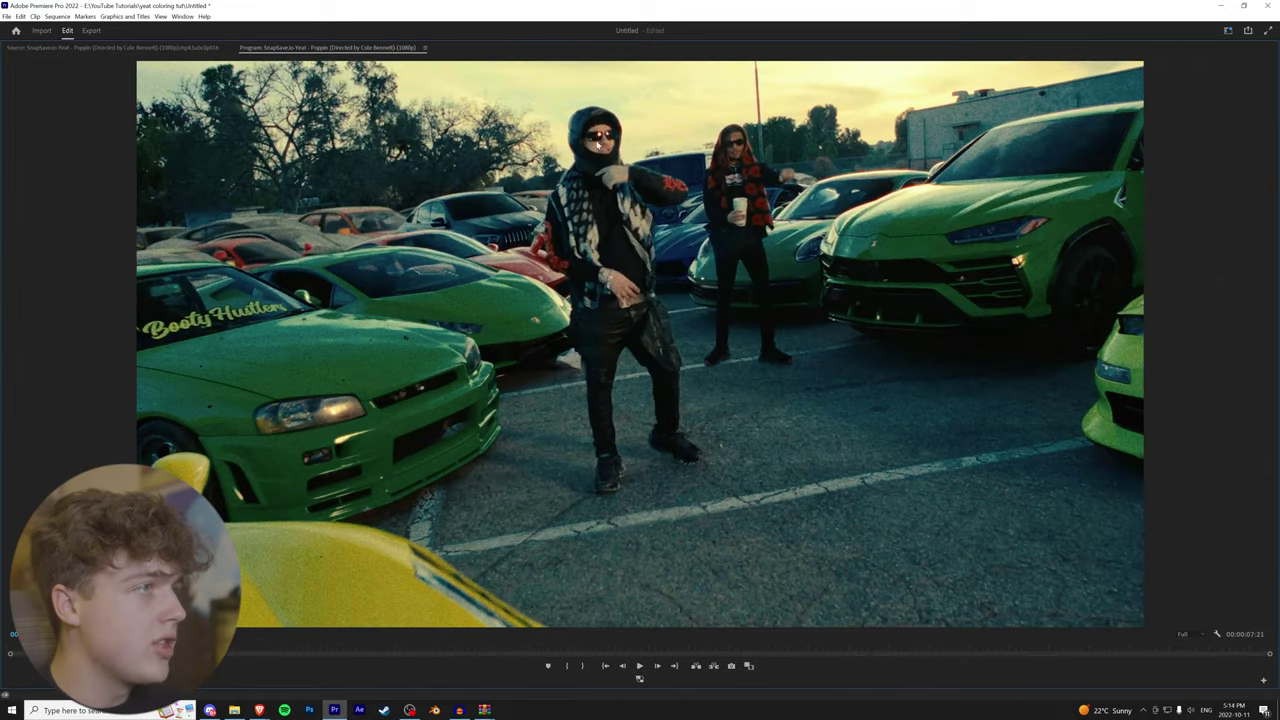
pyautogui.press('`')
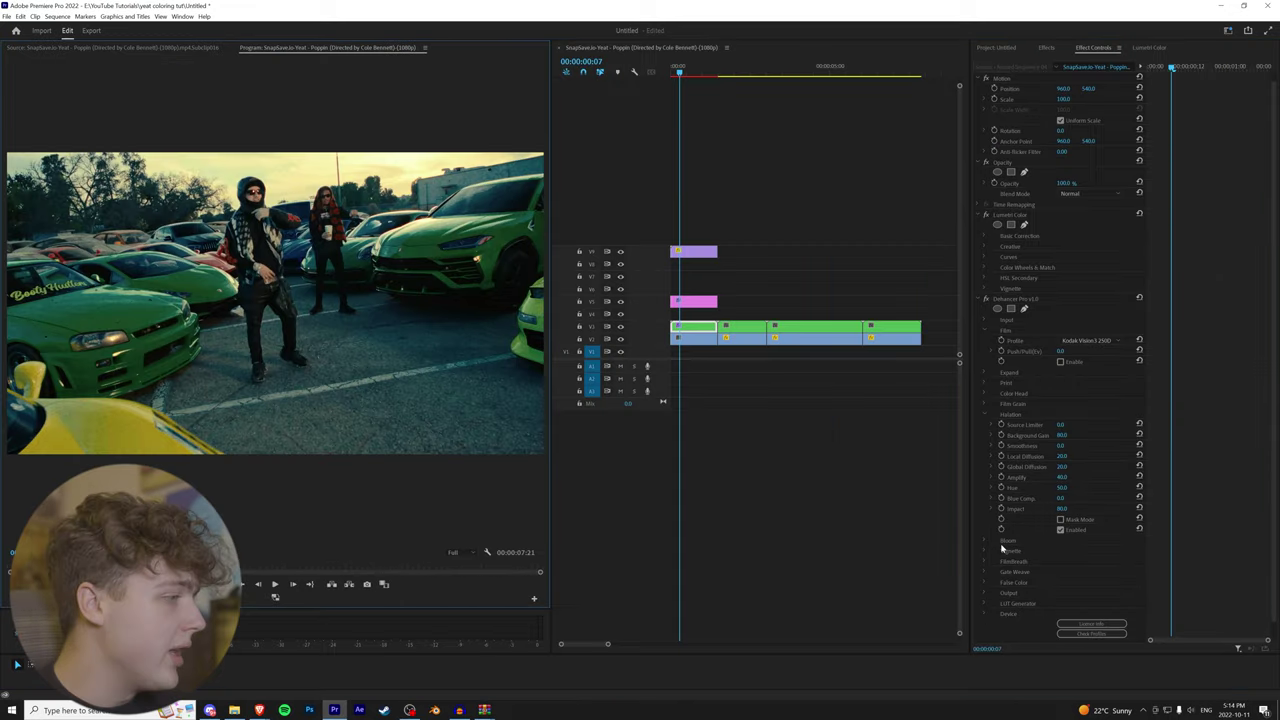
# Enable Bloom in the Dehancer effect alongside Halation and review the graded first clip
pyautogui.press('`')
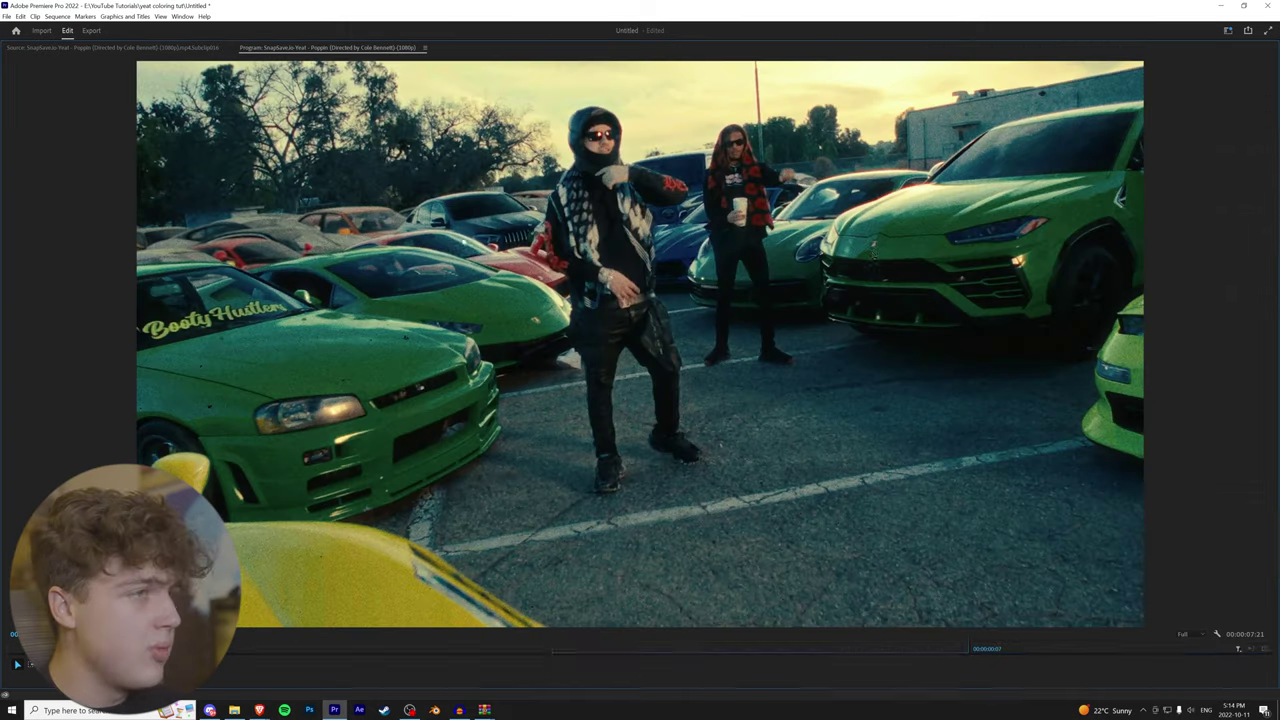
pyautogui.press('`')
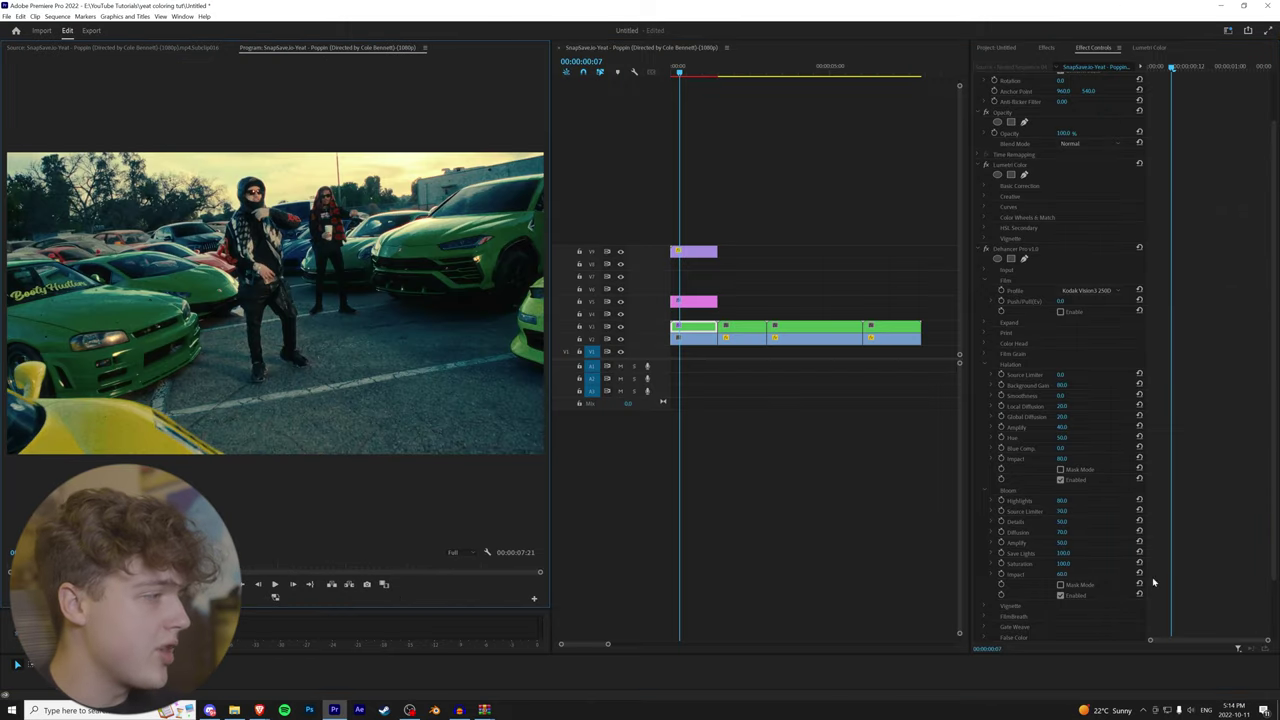
pyautogui.click(1061, 480)
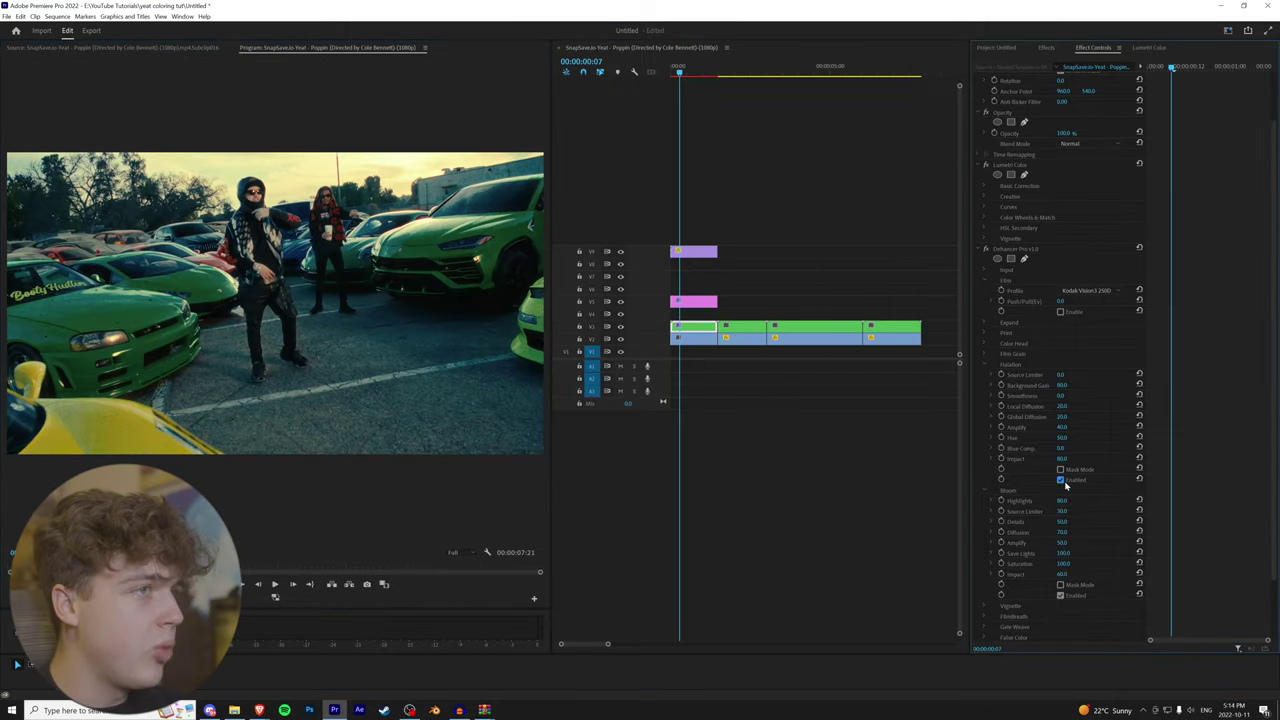
pyautogui.moveTo(694, 71)
pyautogui.mouseDown()
pyautogui.moveTo(676, 71)
pyautogui.moveTo(701, 76)
pyautogui.mouseUp()
pyautogui.press('space')
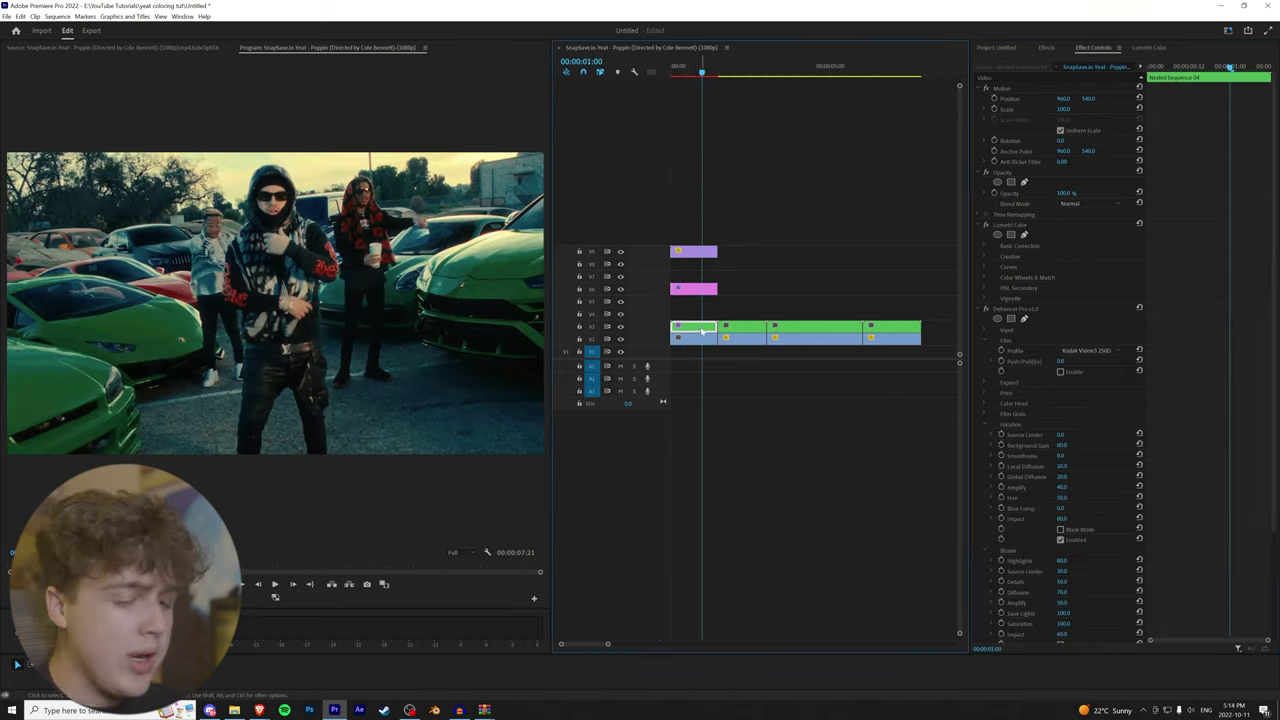
pyautogui.moveTo(700, 330); pyautogui.dragTo(700, 314)
pyautogui.click(1046, 47)
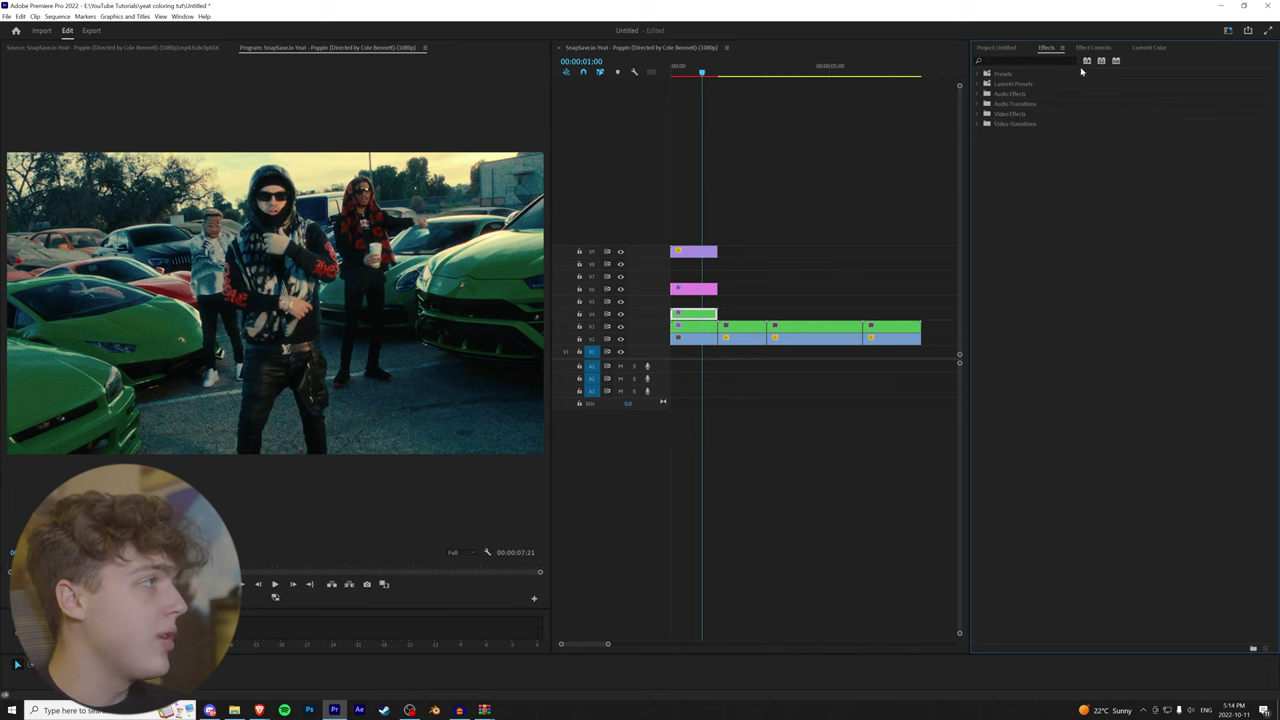
pyautogui.click(986, 74)
pyautogui.click(1030, 86)
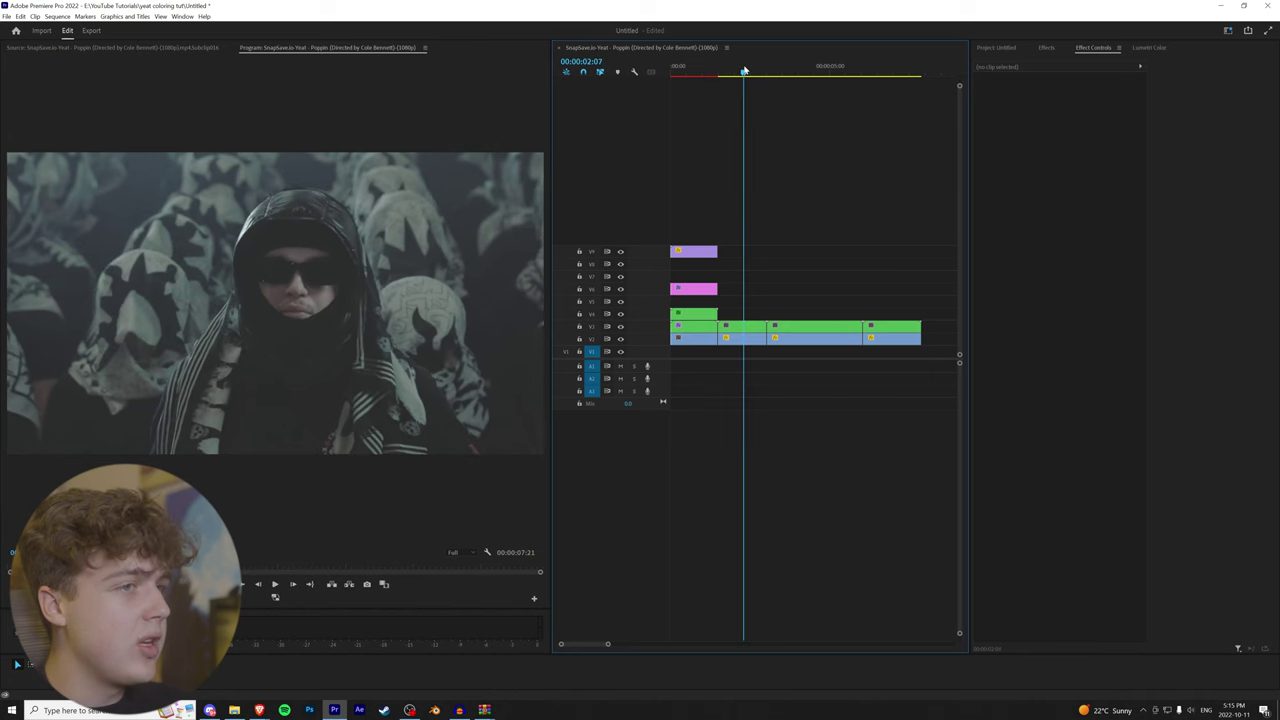
pyautogui.moveTo(1018, 345); pyautogui.dragTo(772, 302)
pyautogui.click(1149, 47)
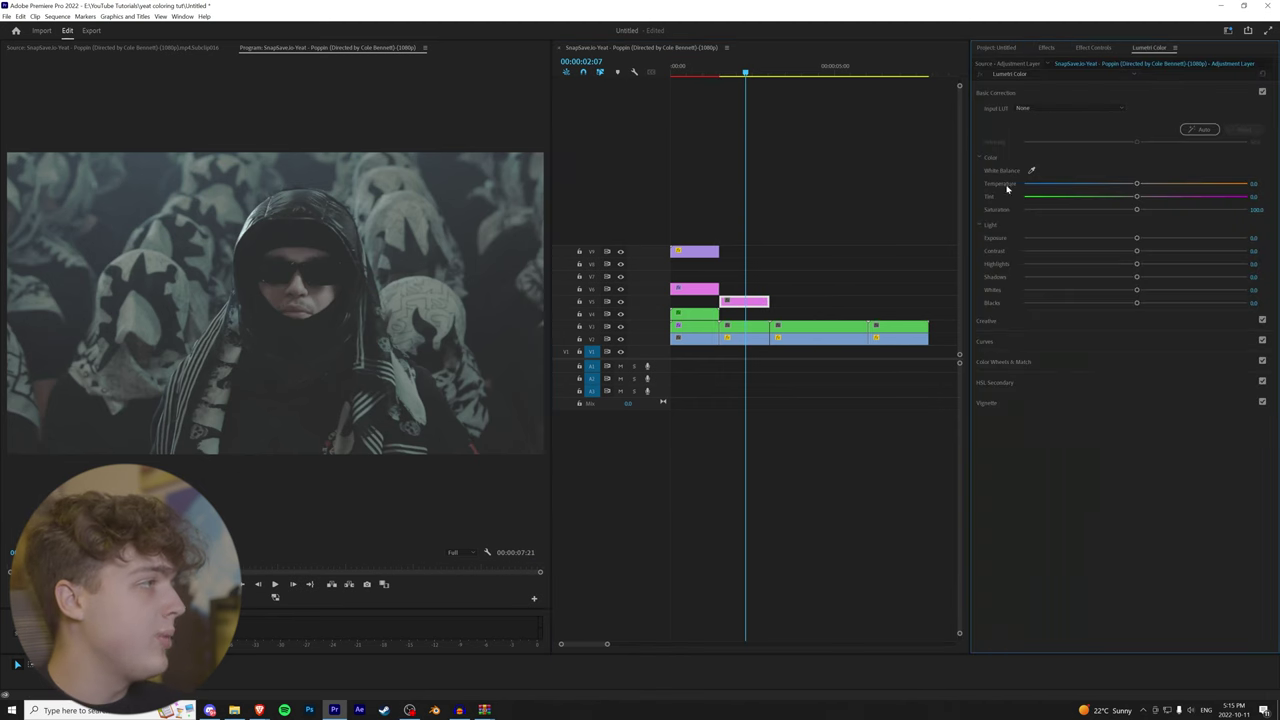
pyautogui.click(990, 321)
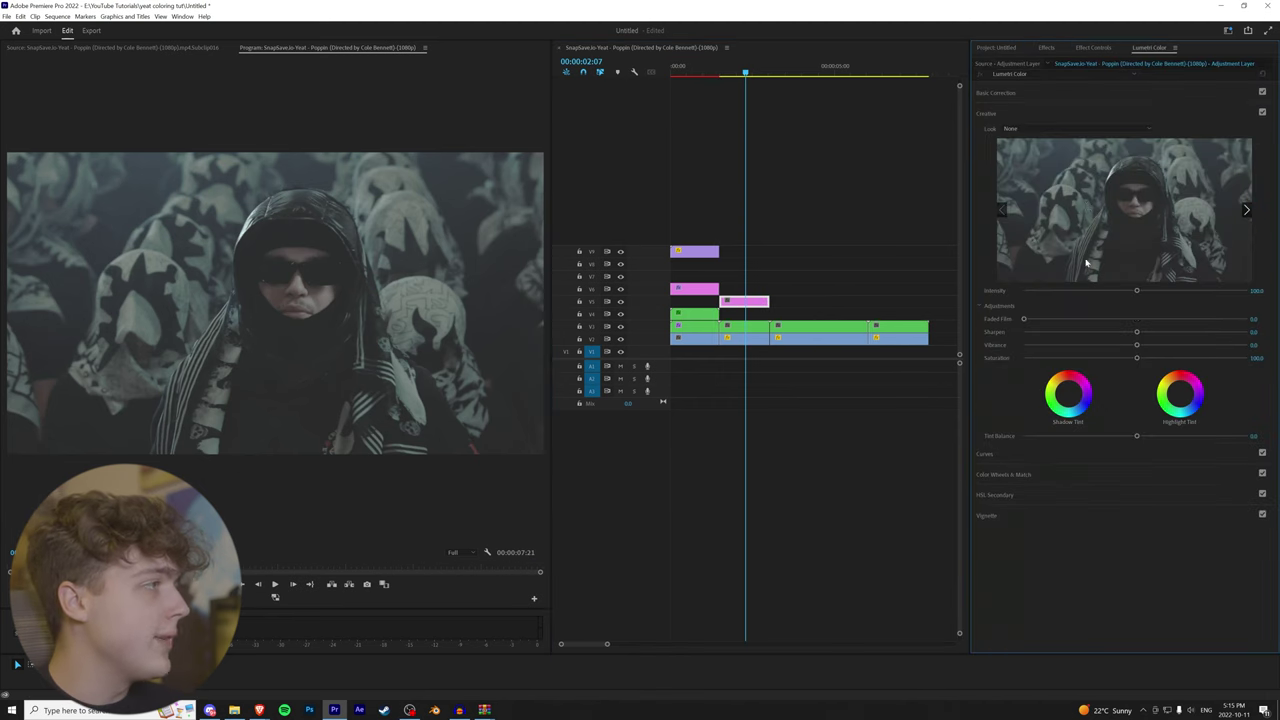
pyautogui.click(1040, 130)
pyautogui.click(1045, 146)
pyautogui.scroll(-10, 275, 300)
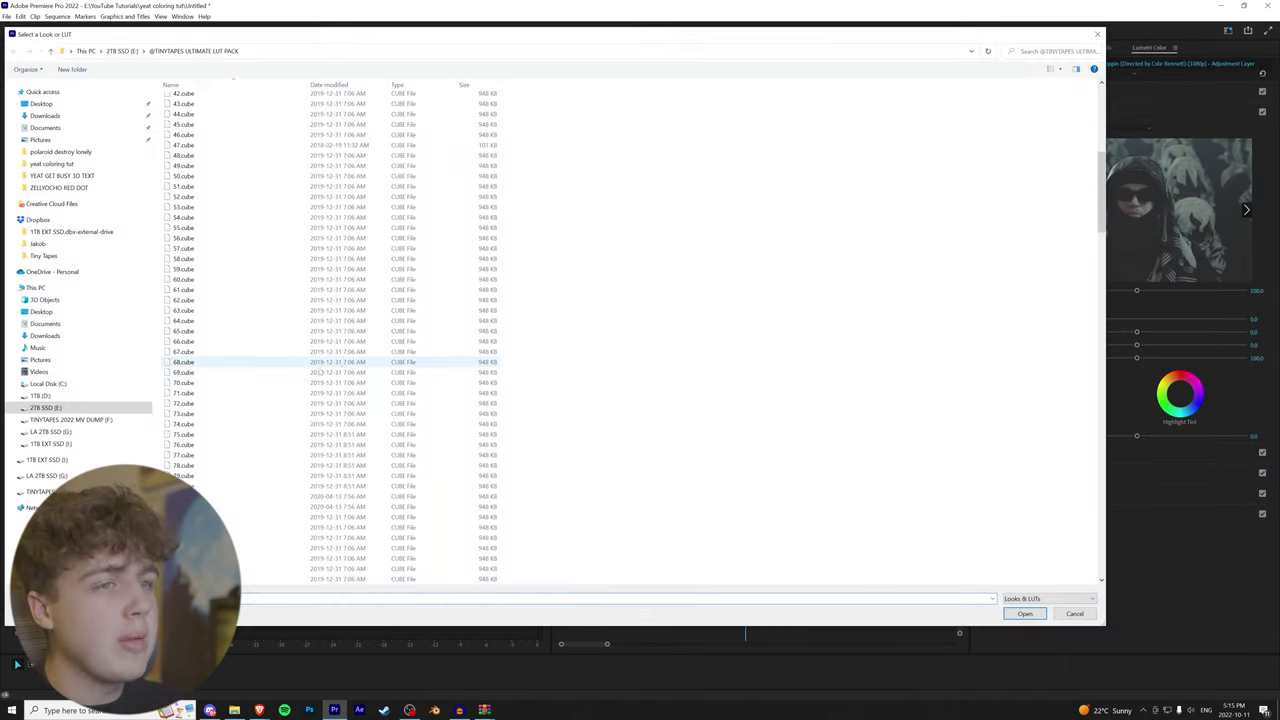
pyautogui.doubleClick(239, 343)
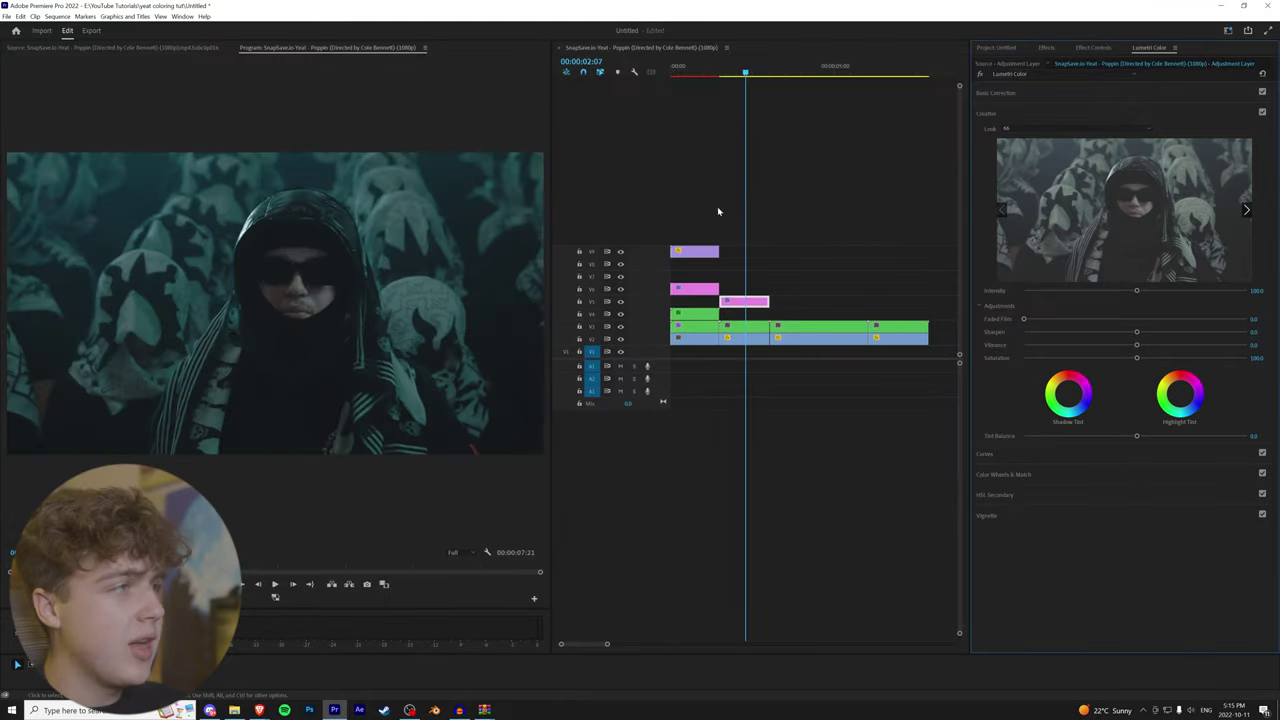
# Set the second clip's adjustment layer to saturation 150.5, contrast 100, highlights 100 and shadows about 58, checking the enlarged preview
pyautogui.click(753, 305)
pyautogui.click(1028, 92)
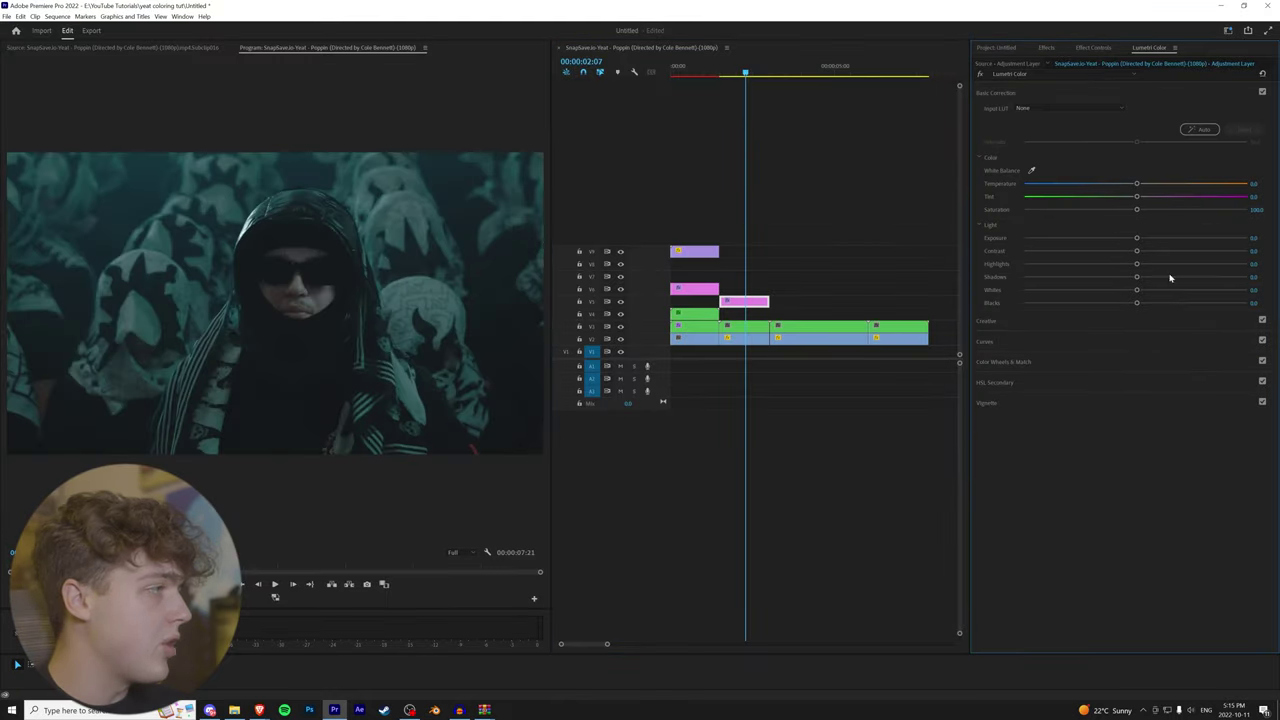
pyautogui.moveTo(1140, 252); pyautogui.dragTo(1175, 252)
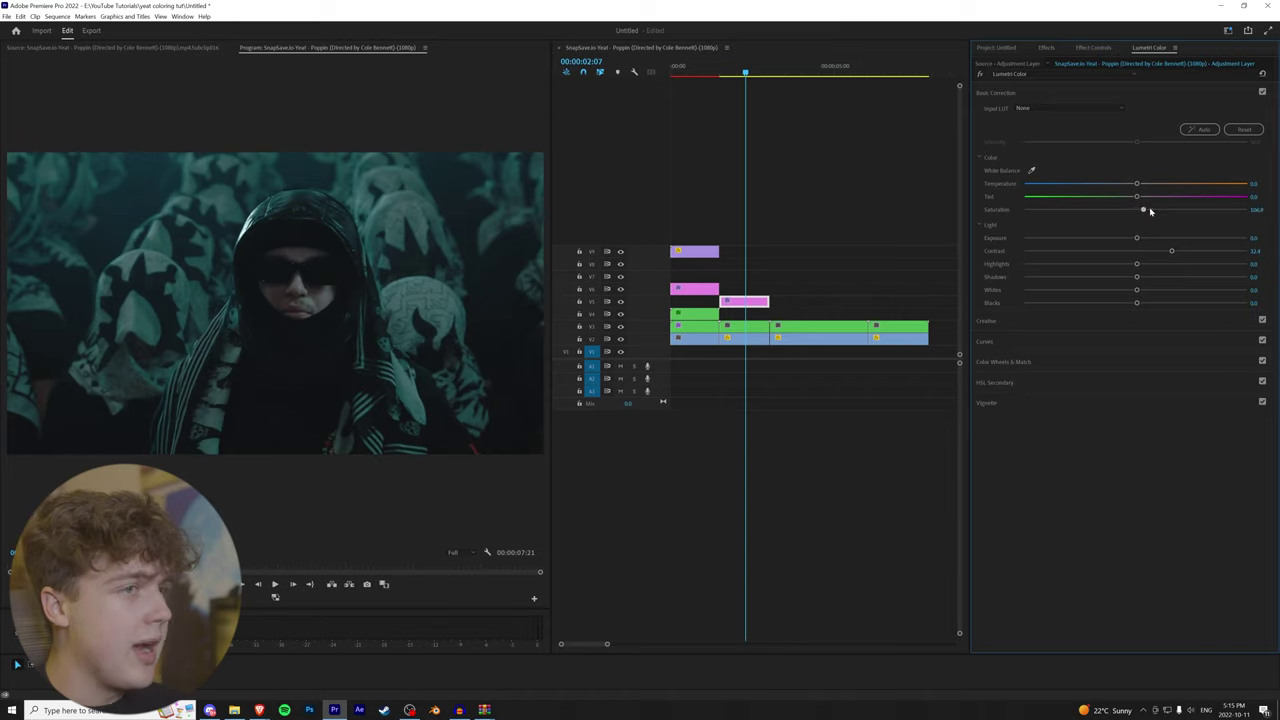
pyautogui.moveTo(1150, 211); pyautogui.dragTo(1190, 210)
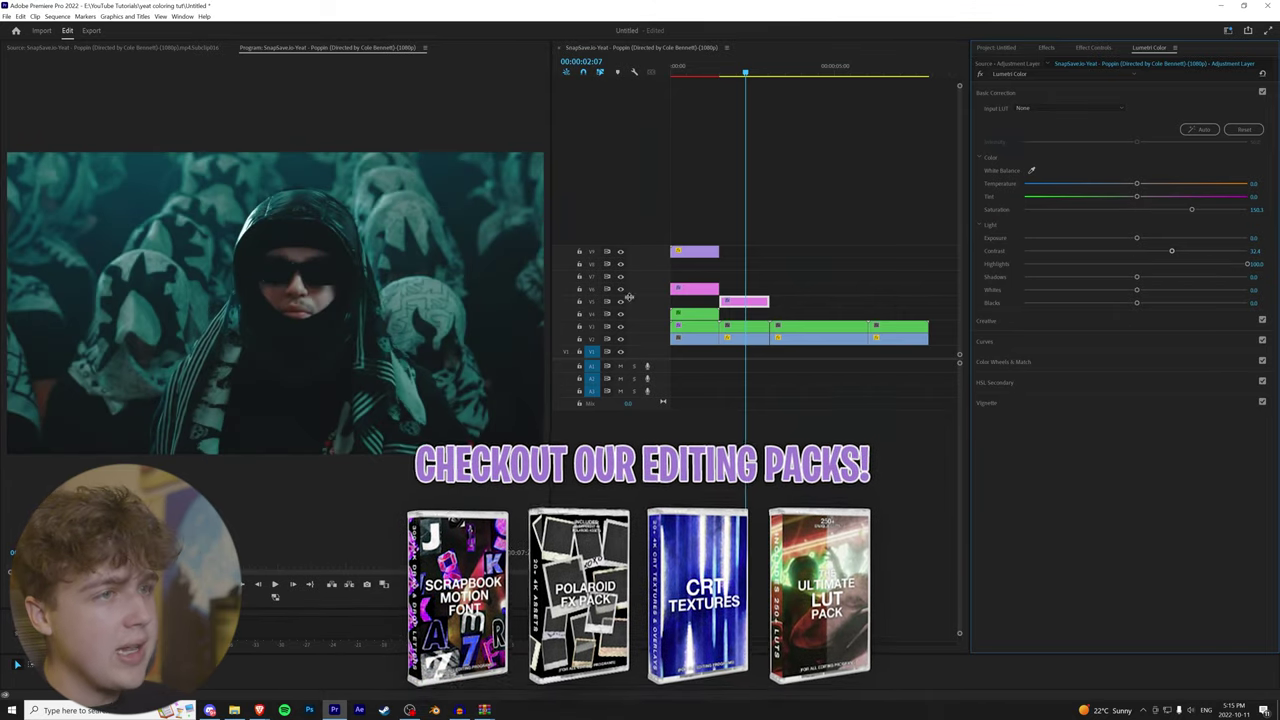
pyautogui.press('`')
pyautogui.press('`')
pyautogui.moveTo(1137, 278); pyautogui.dragTo(1201, 277)
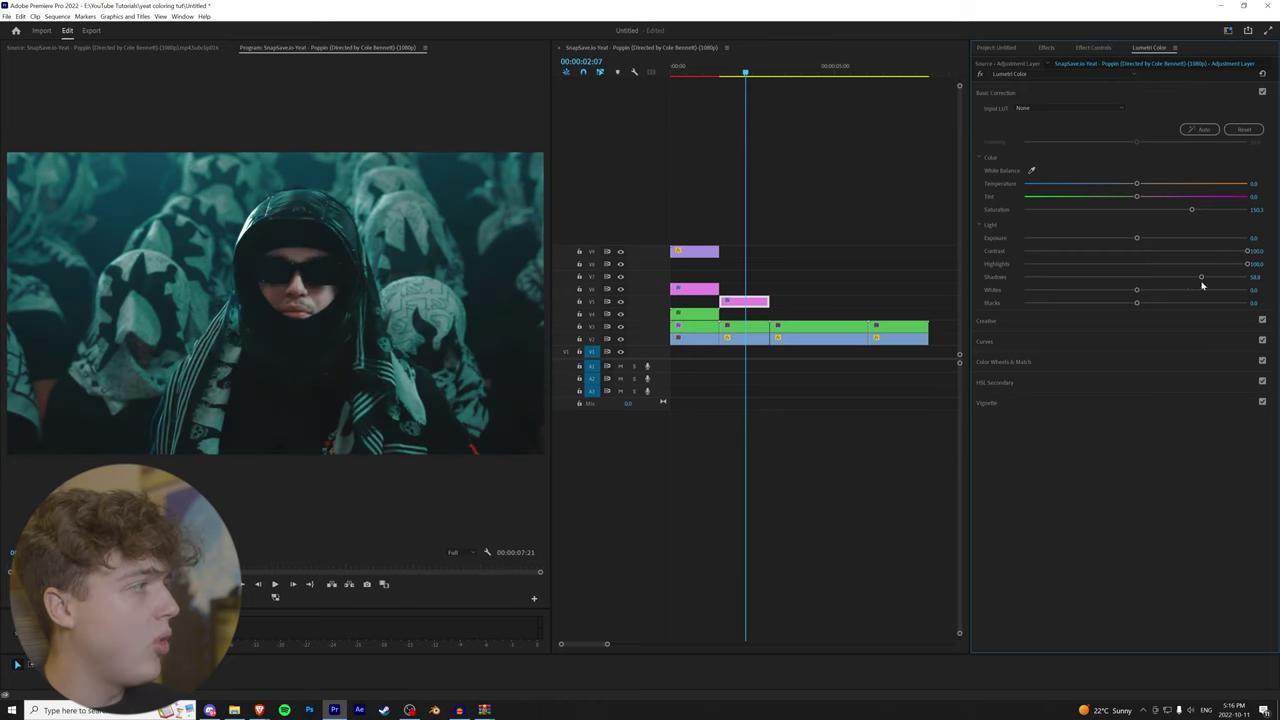
# Add a second Lumetri Color effect to the adjustment layer above the second clip
pyautogui.click(1093, 48)
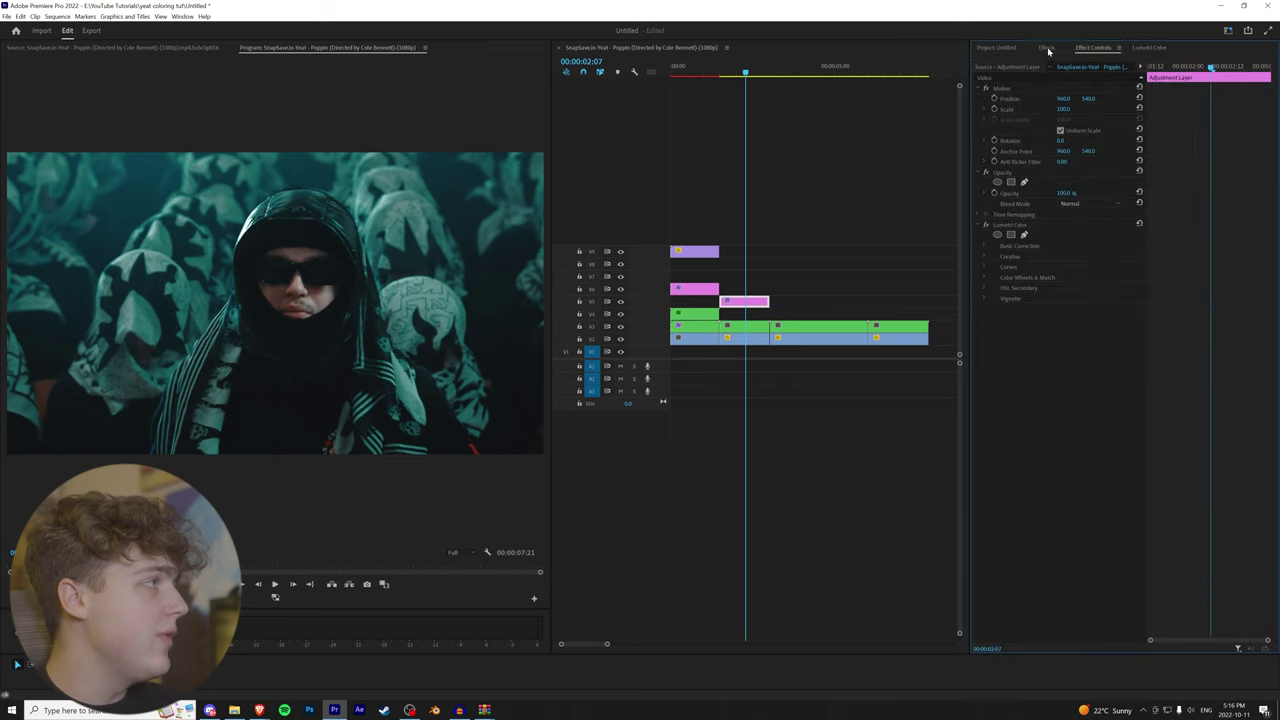
pyautogui.click(1047, 48)
pyautogui.click(1027, 62)
pyautogui.write('lumetri colo')
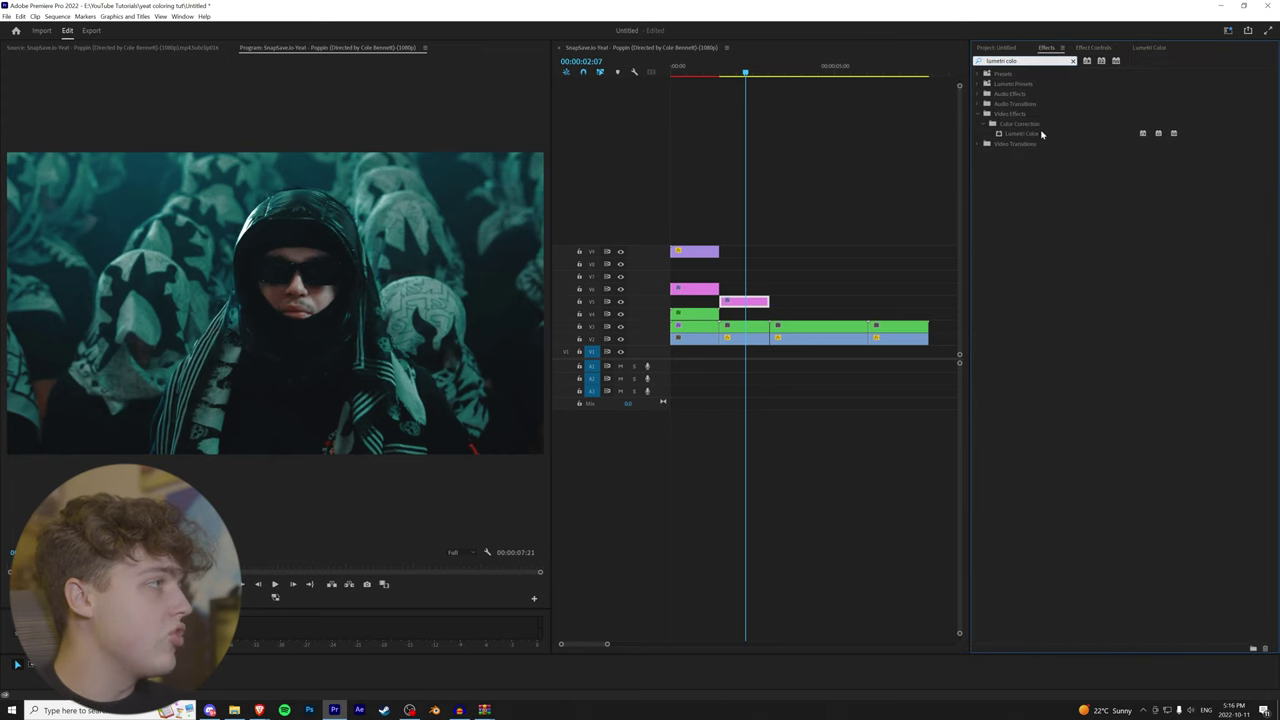
pyautogui.doubleClick(1083, 131)
pyautogui.click(1104, 49)
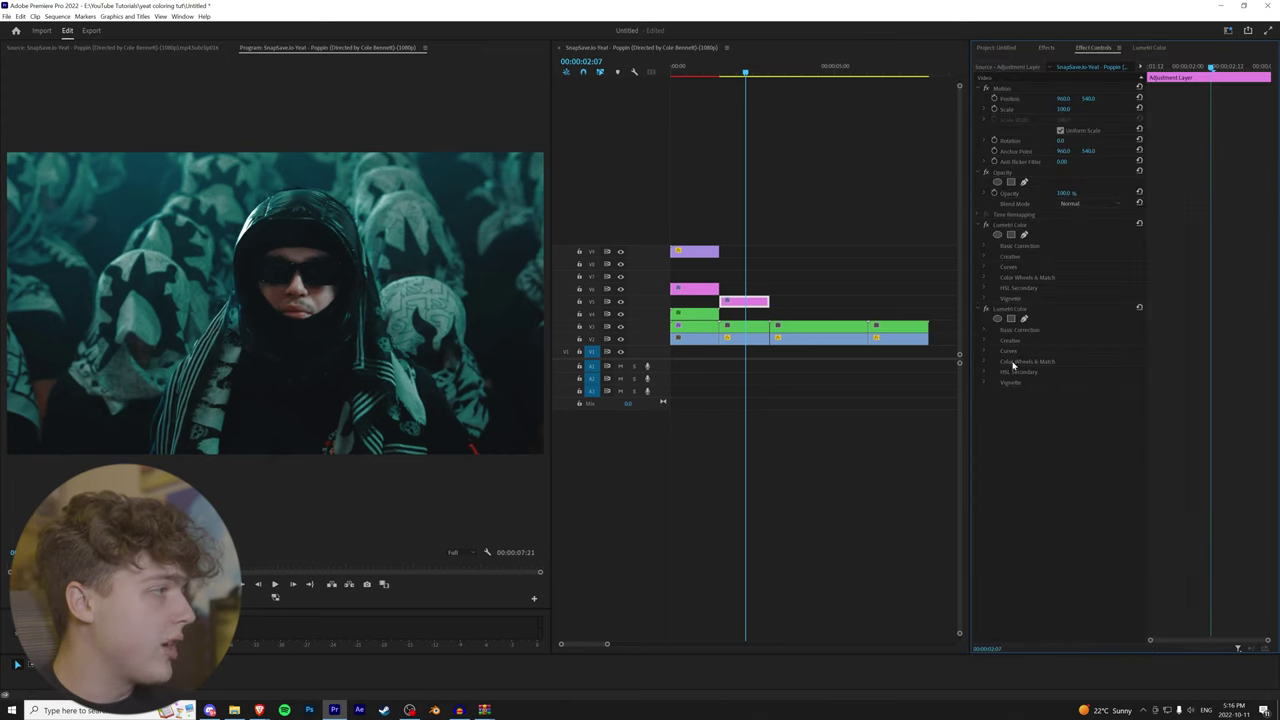
# Raise Highlights to about 85 in the second Lumetri Color effect on that adjustment layer
pyautogui.click(1010, 311)
pyautogui.click(1010, 226)
pyautogui.click(1012, 309)
pyautogui.click(1149, 48)
pyautogui.moveTo(1139, 266); pyautogui.dragTo(1242, 262)
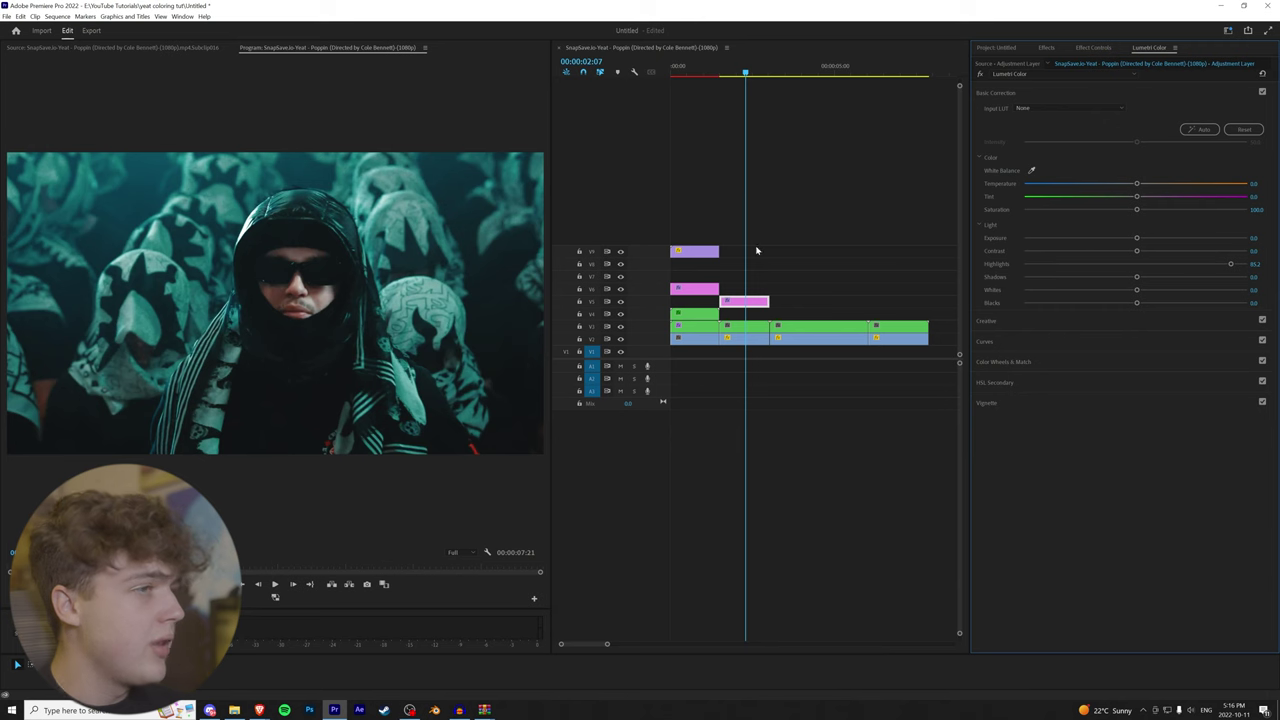
# Compare the second clip with and without its grade by repeatedly disabling and enabling its adjustment layer and nested clip
pyautogui.click(755, 74)
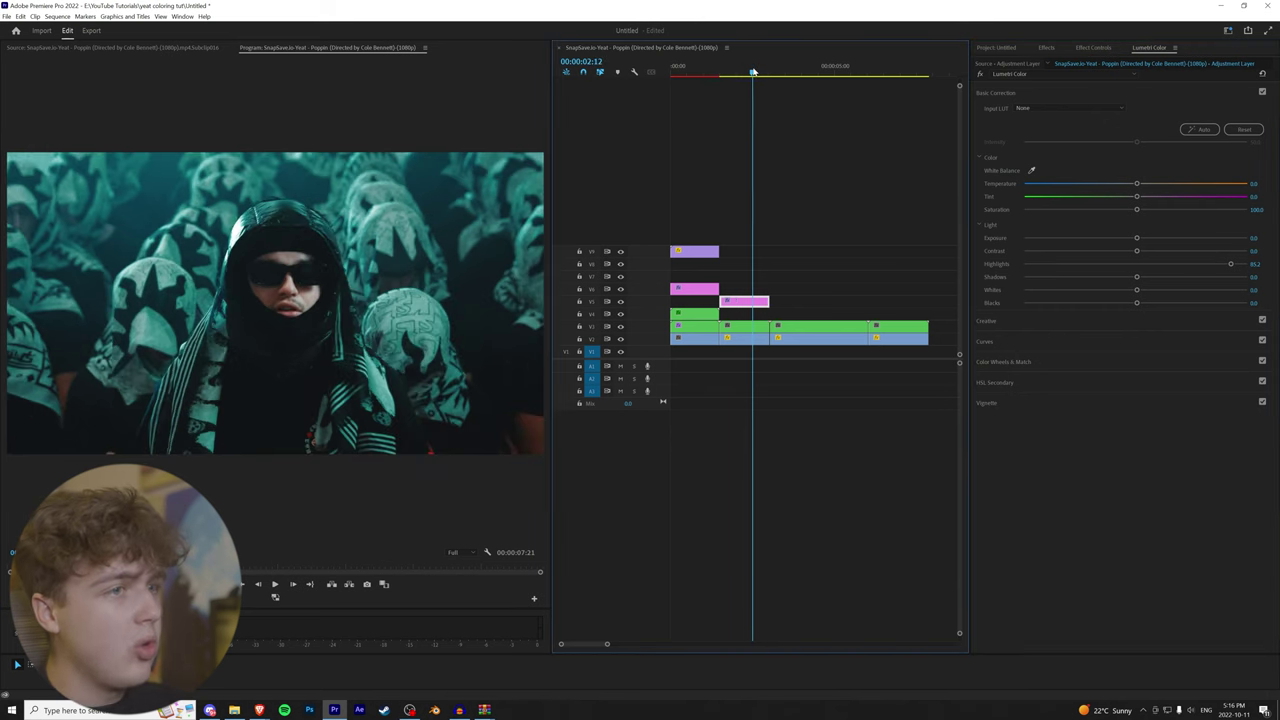
pyautogui.moveTo(727, 284); pyautogui.dragTo(749, 326)
pyautogui.hotkey('shift', 'e')
pyautogui.hotkey('shift', 'e')
pyautogui.hotkey('shift', 'e')
pyautogui.hotkey('shift', 'e')
pyautogui.hotkey('shift', 'e')
pyautogui.hotkey('shift', 'e')
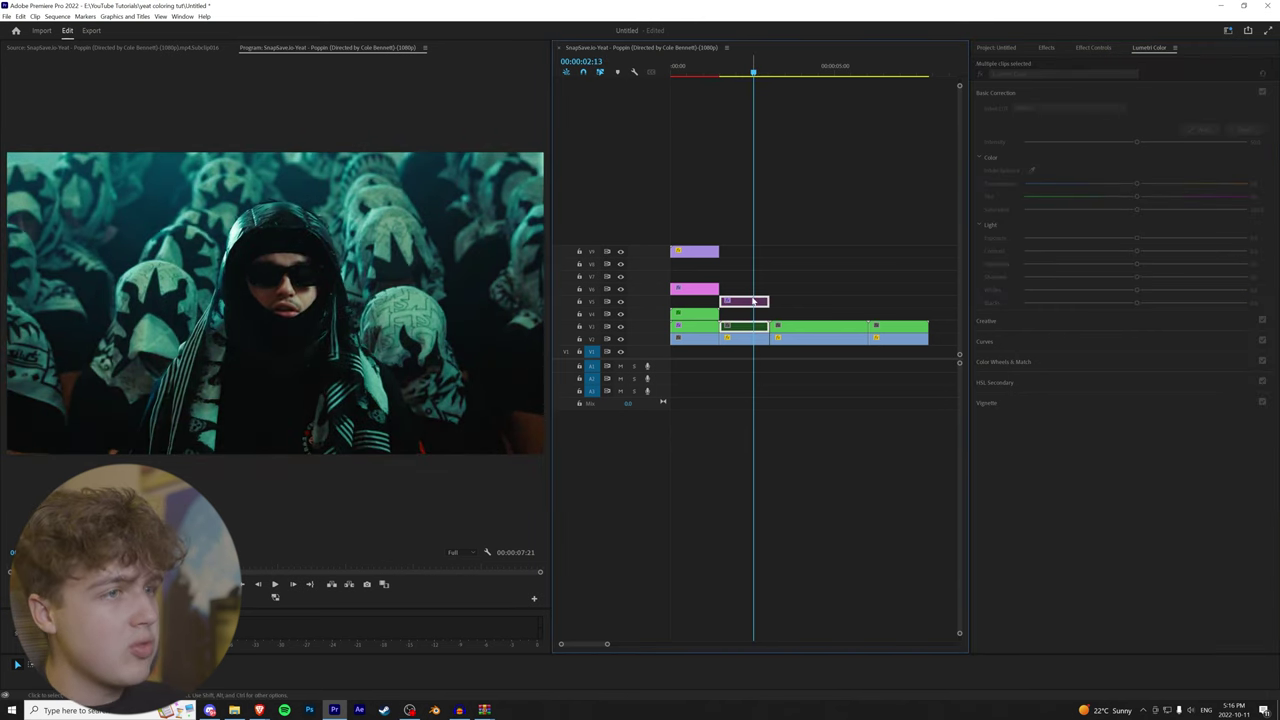
pyautogui.click(792, 298)
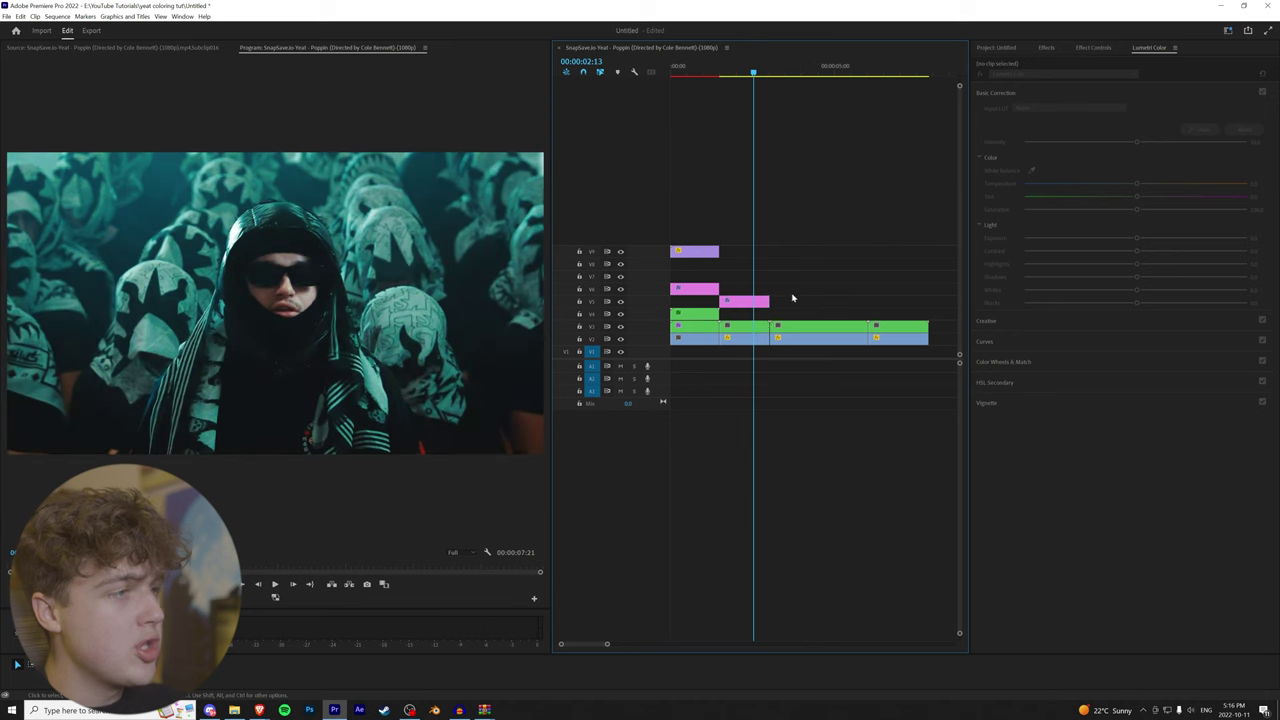
pyautogui.click(750, 302)
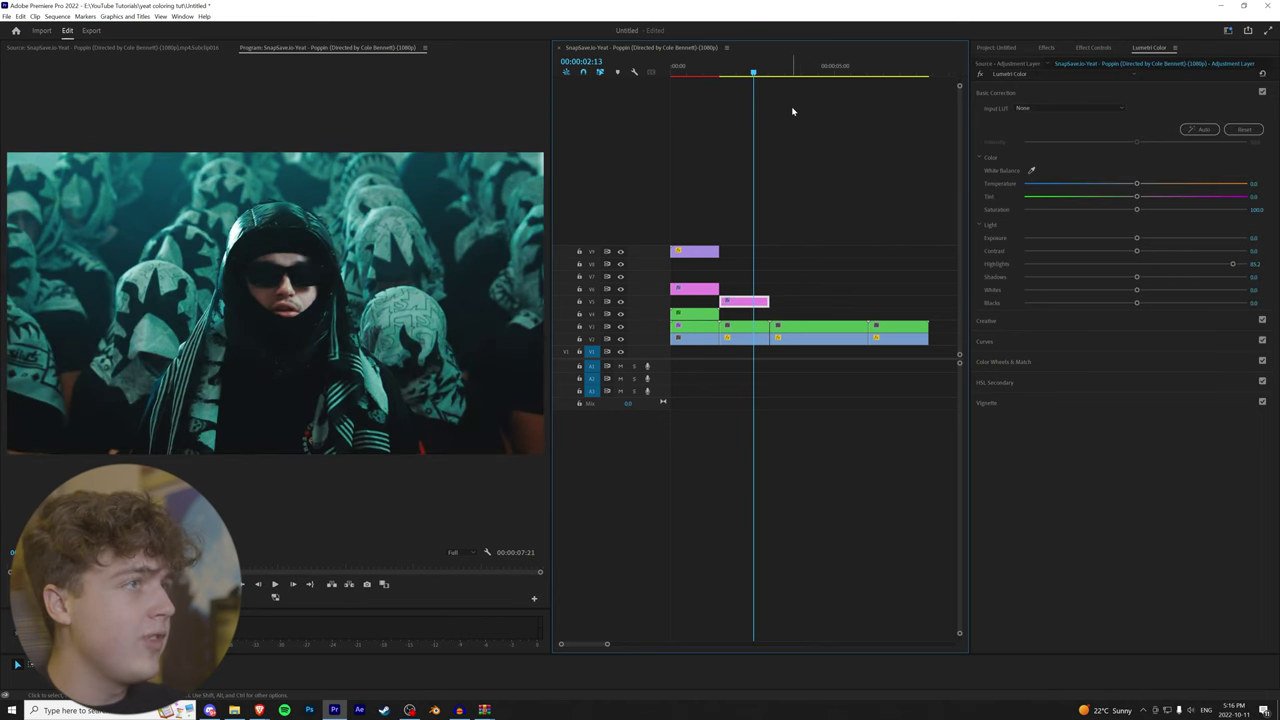
pyautogui.click(999, 322)
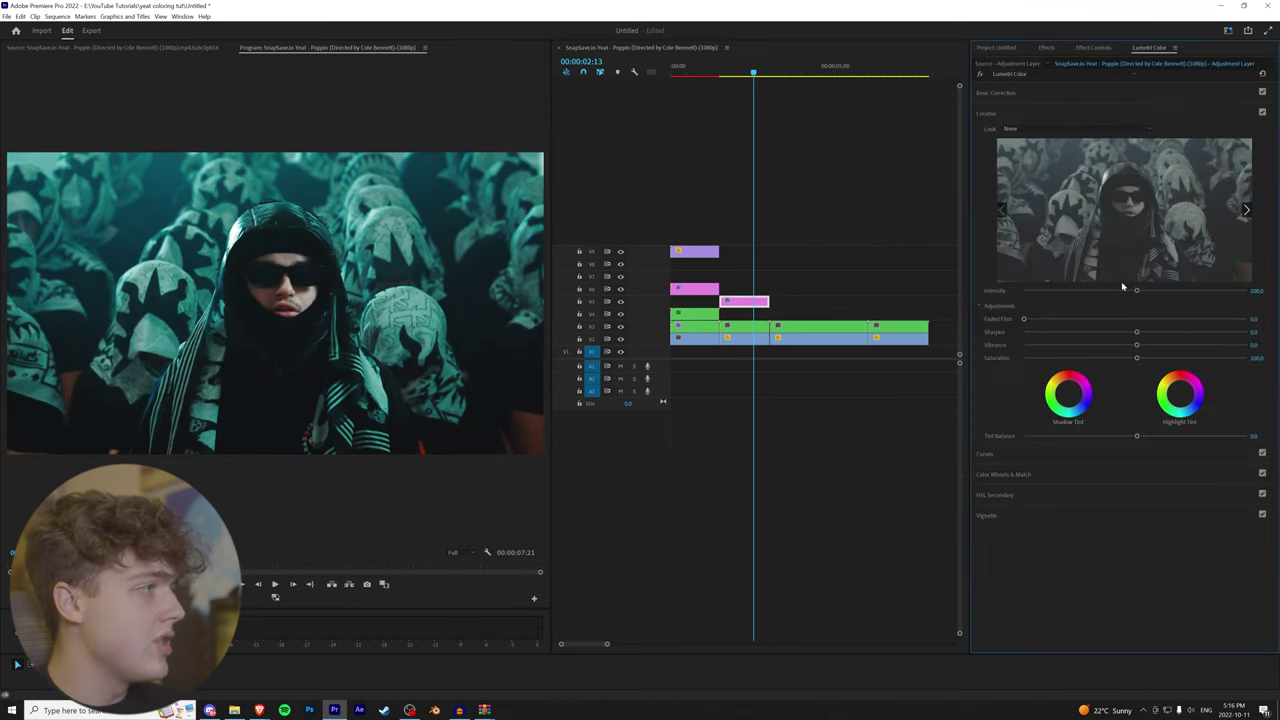
# Place an adjustment layer on V5 spanning the third clip, the wide shot of parked cars
pyautogui.moveTo(786, 76); pyautogui.dragTo(809, 78)
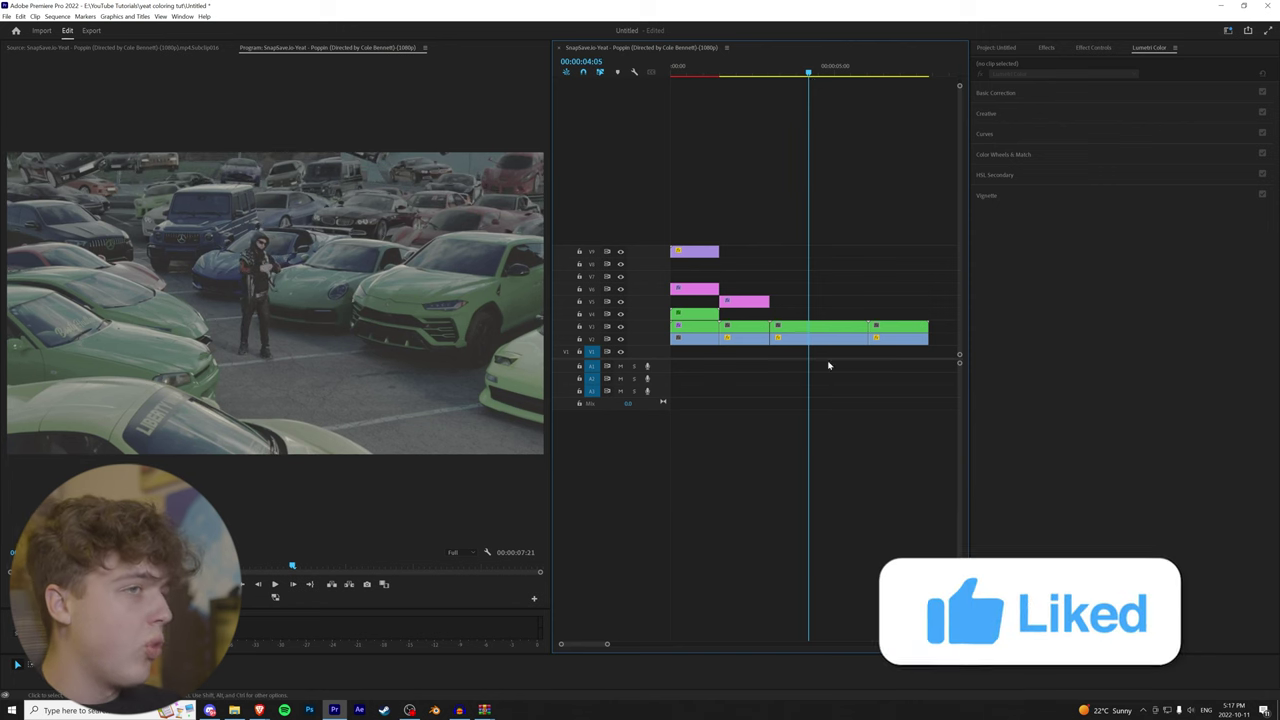
pyautogui.click(996, 47)
pyautogui.moveTo(1012, 334); pyautogui.dragTo(856, 309)
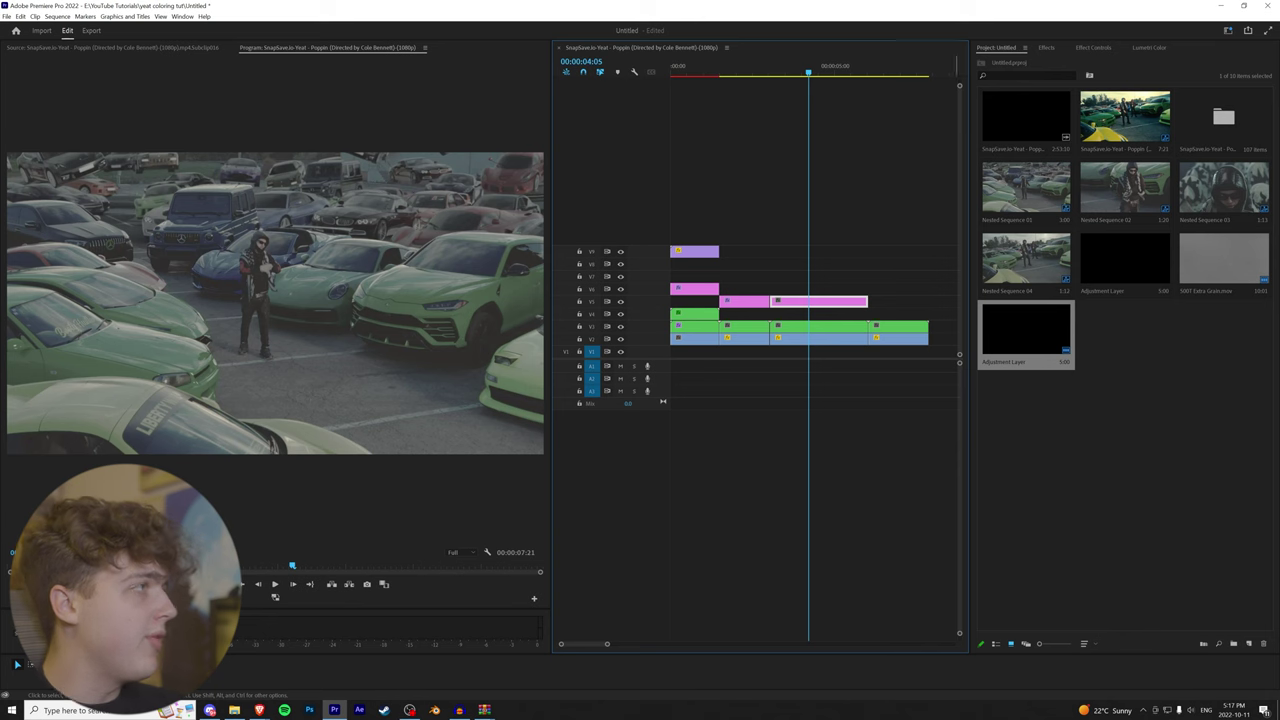
pyautogui.click(1150, 47)
pyautogui.click(1009, 122)
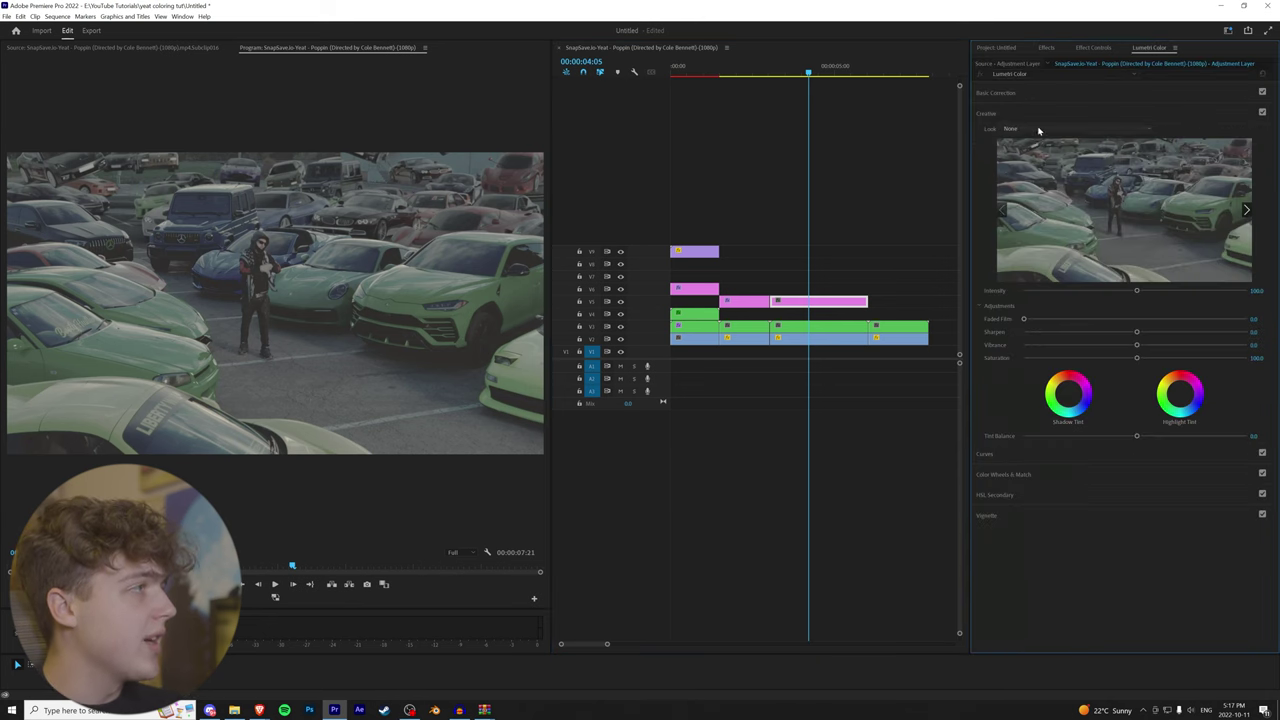
pyautogui.click(1037, 129)
pyautogui.click(1035, 160)
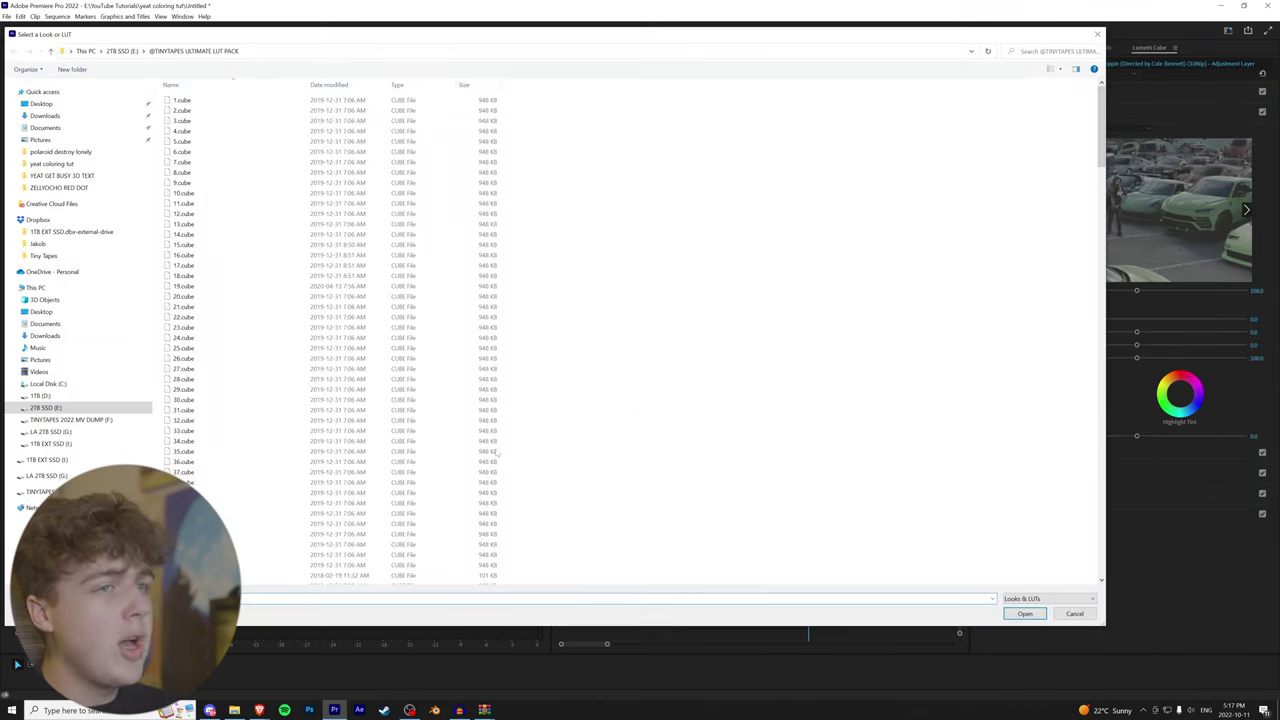
pyautogui.scroll(-20, 497, 453)
pyautogui.click(284, 430)
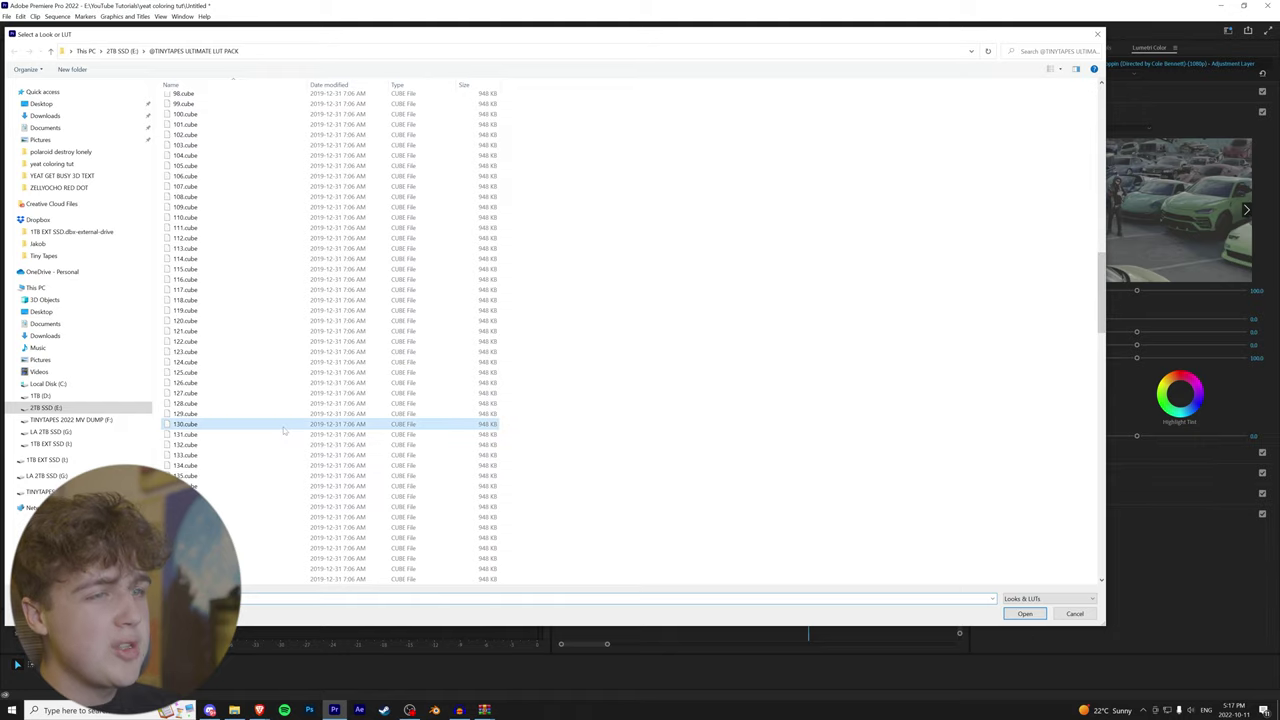
pyautogui.doubleClick(284, 430)
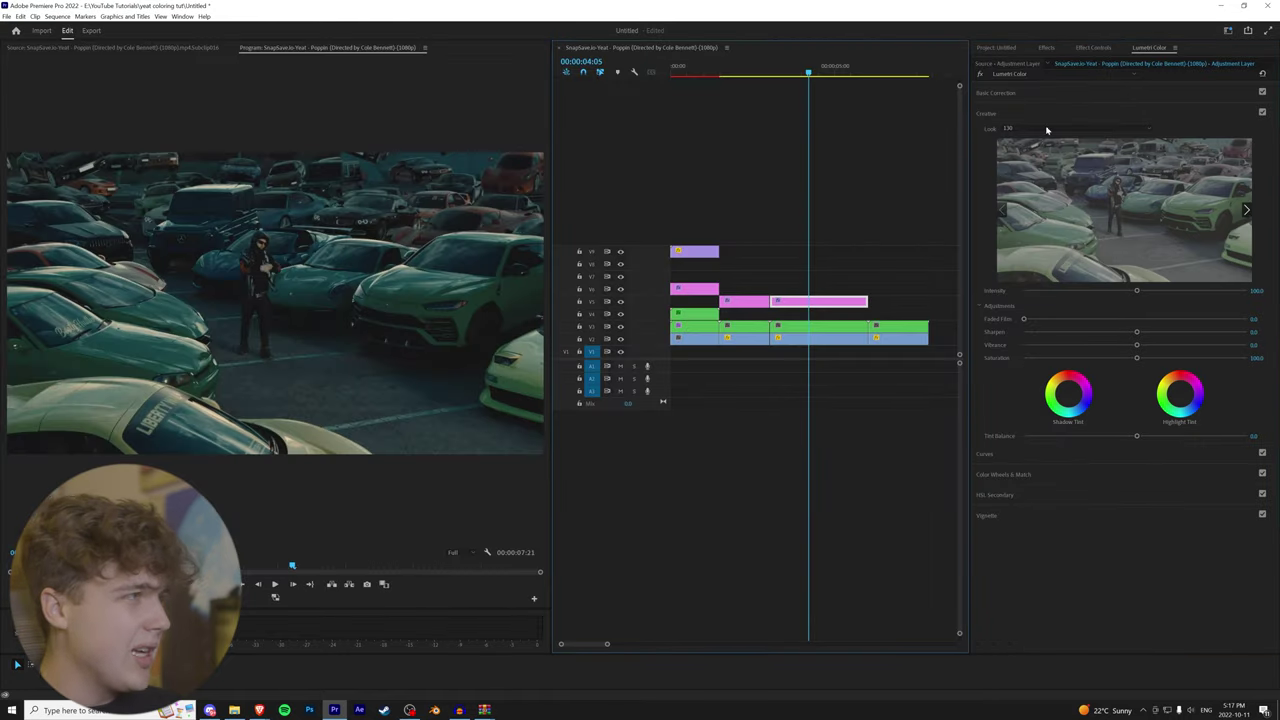
pyautogui.click(1031, 127)
pyautogui.click(1025, 150)
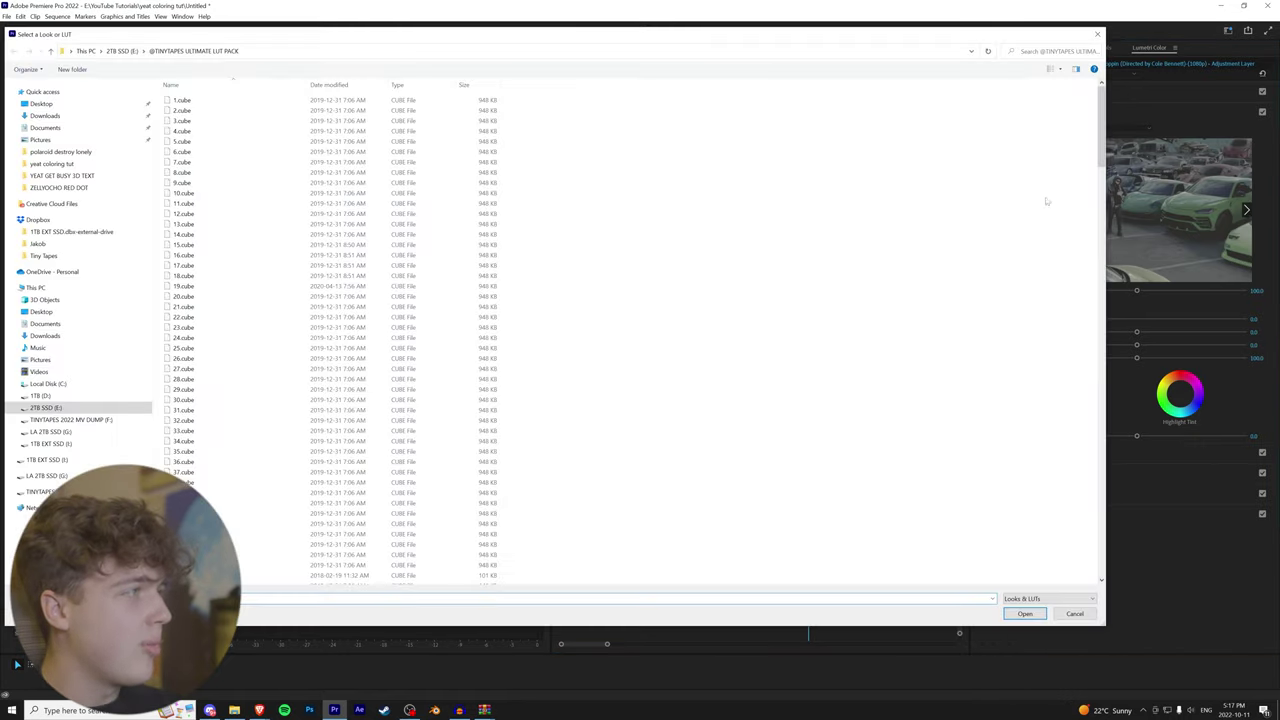
pyautogui.scroll(-20, 260, 215)
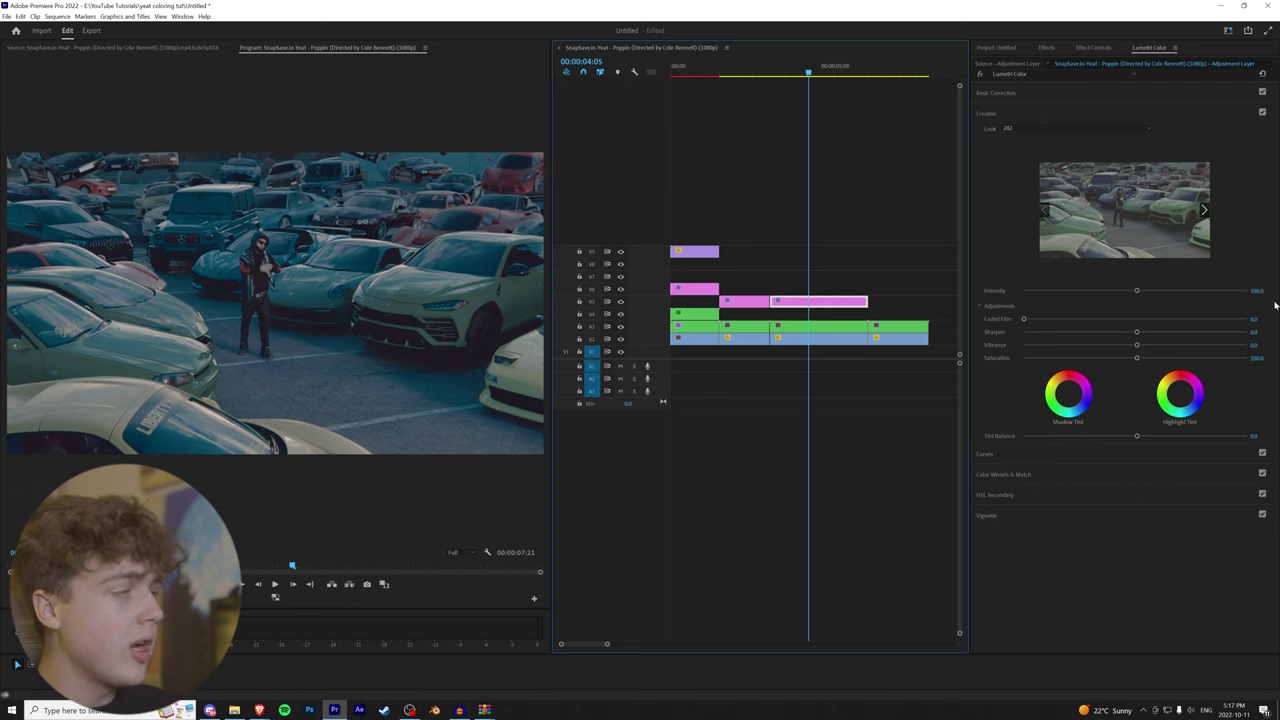
# Correct the third clip's adjustment layer with temperature about 18, tint about -7, saturation about 167 and contrast about 69, and refine its light values
pyautogui.click(1033, 94)
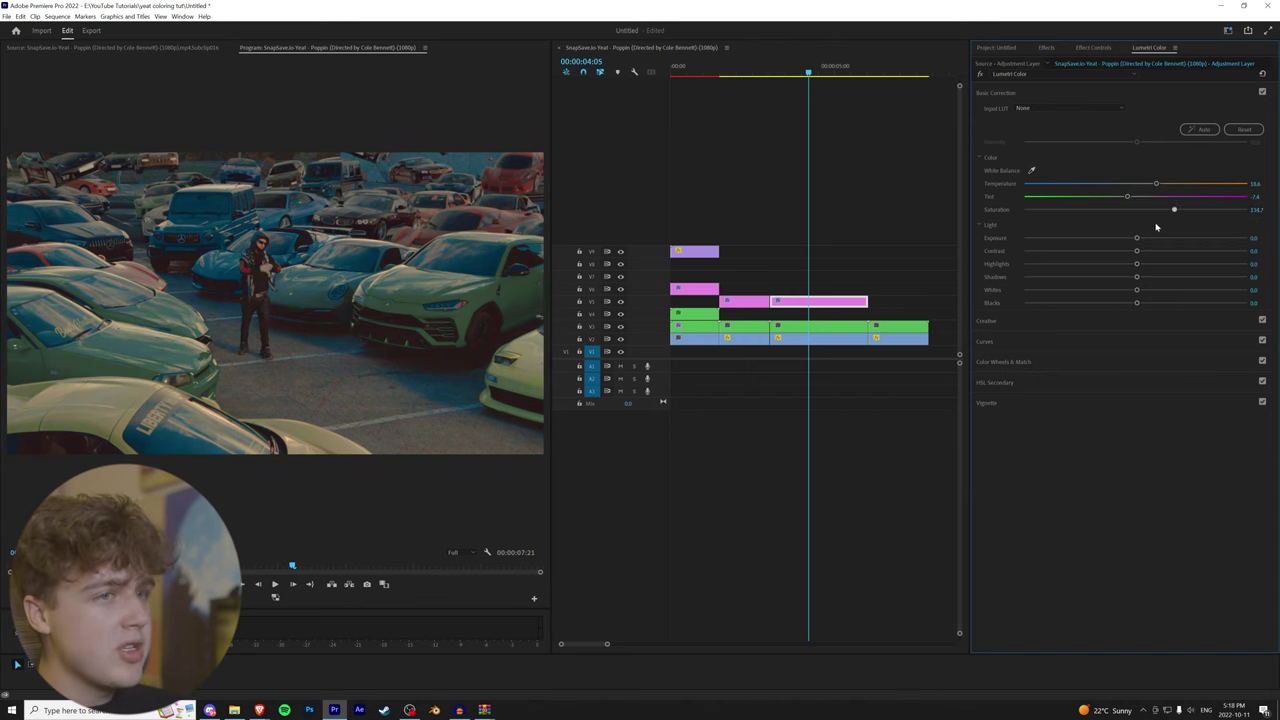
pyautogui.moveTo(1136, 276); pyautogui.dragTo(1211, 251)
pyautogui.doubleClick(1082, 277)
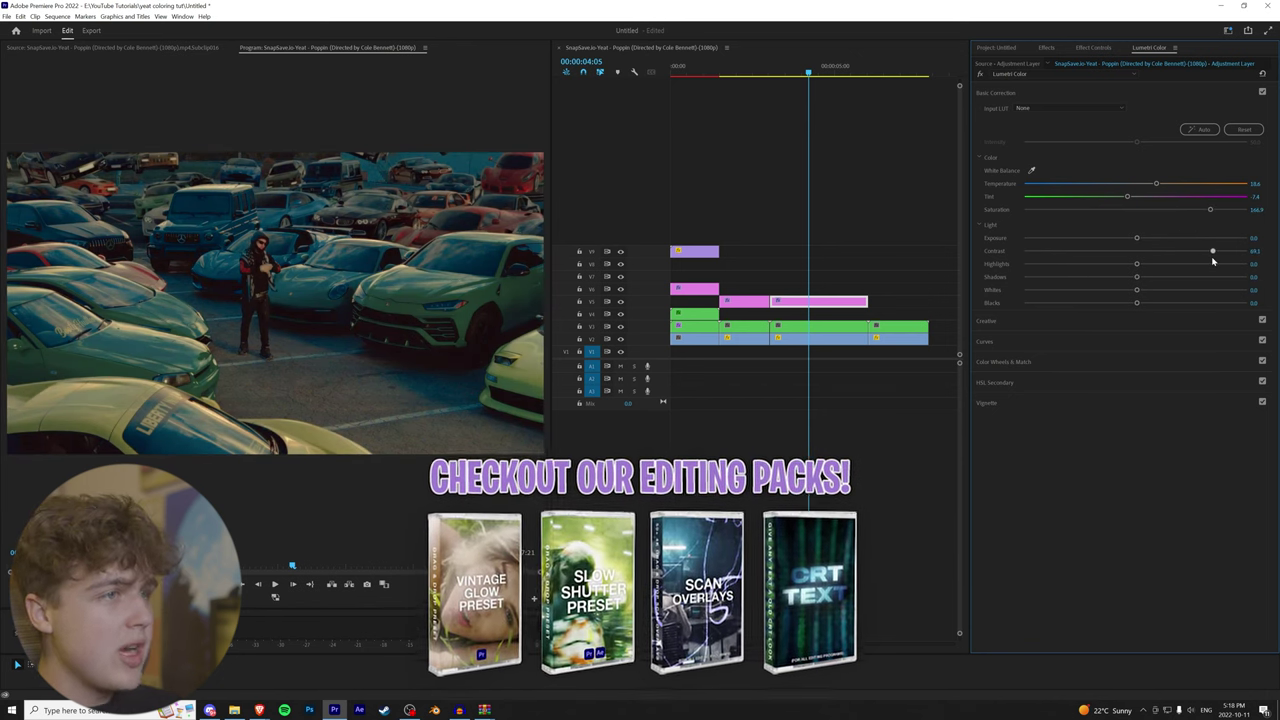
pyautogui.moveTo(1136, 263); pyautogui.dragTo(1092, 304)
pyautogui.press('`')
pyautogui.press('`')
# Compare the third clip with and without its grade by toggling its adjustment layer and nested clip
pyautogui.moveTo(808, 74); pyautogui.dragTo(827, 80)
pyautogui.keyDown('shift'); pyautogui.click(800, 327); pyautogui.keyUp('shift')
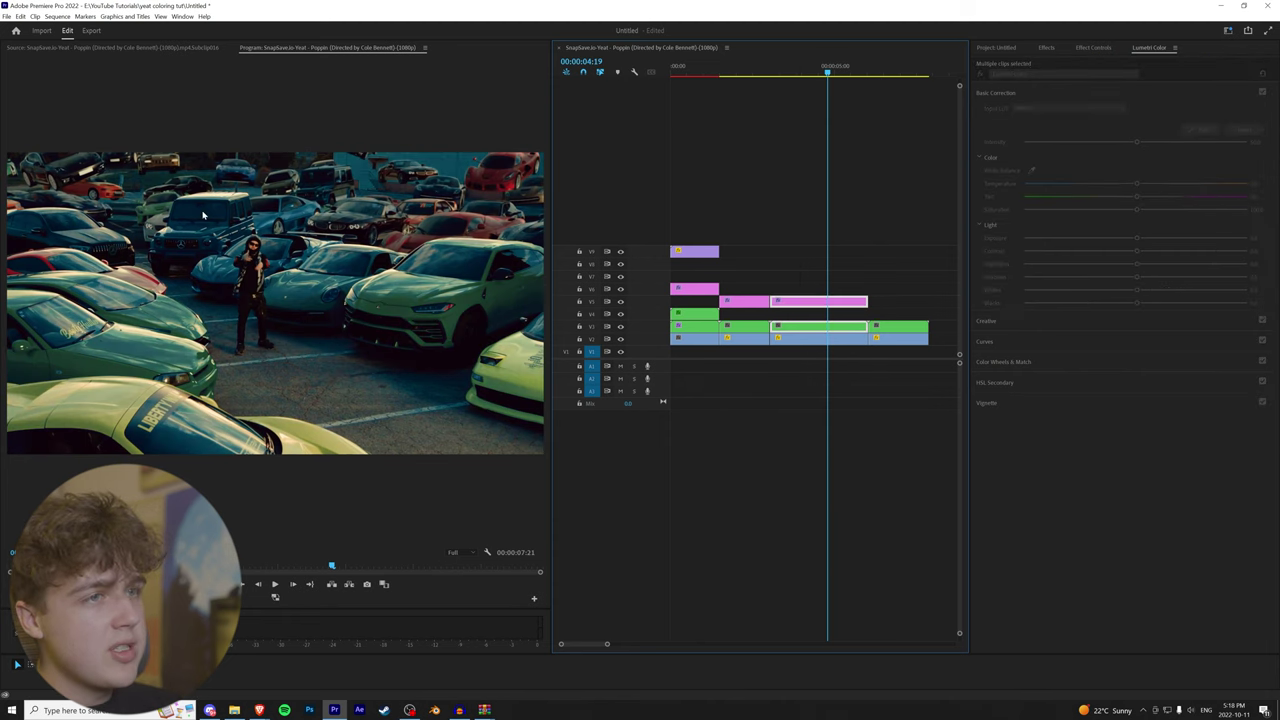
pyautogui.hotkey('shift', 'e')
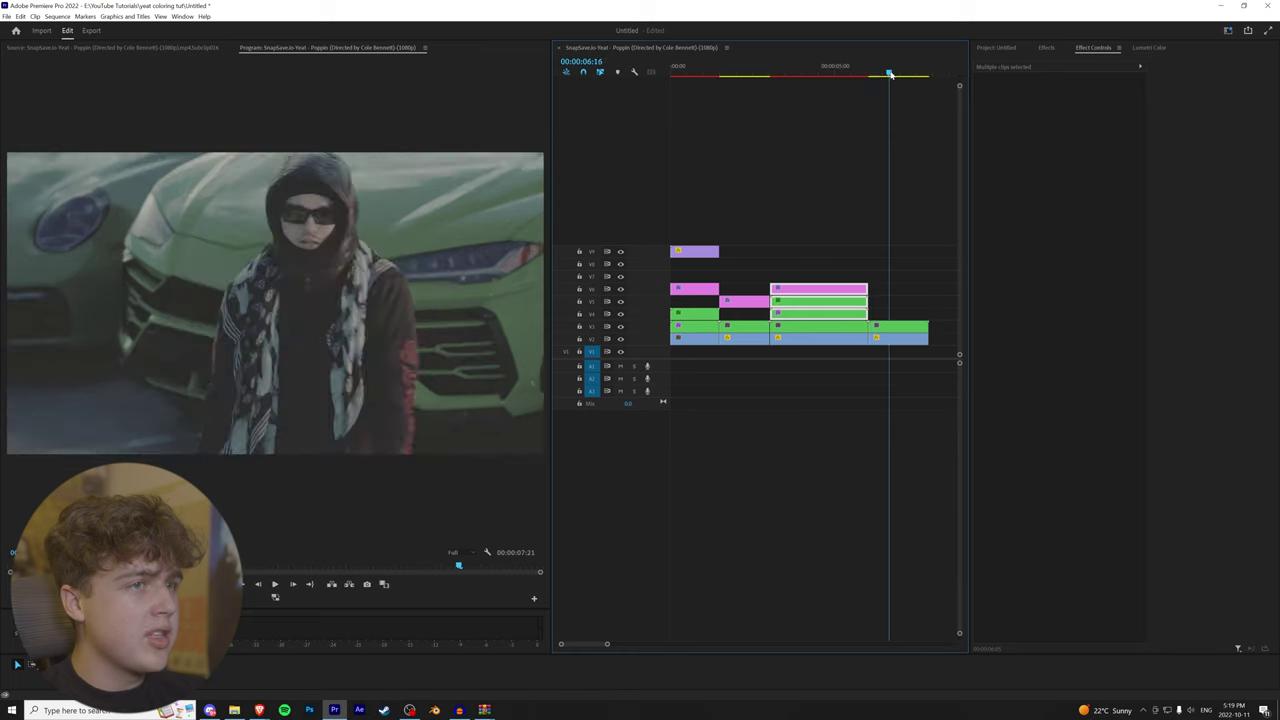
# Place an adjustment layer on V6 over the last clip and trim it to the clip's end
pyautogui.click(889, 265)
pyautogui.click(996, 47)
pyautogui.moveTo(1025, 334); pyautogui.dragTo(928, 289)
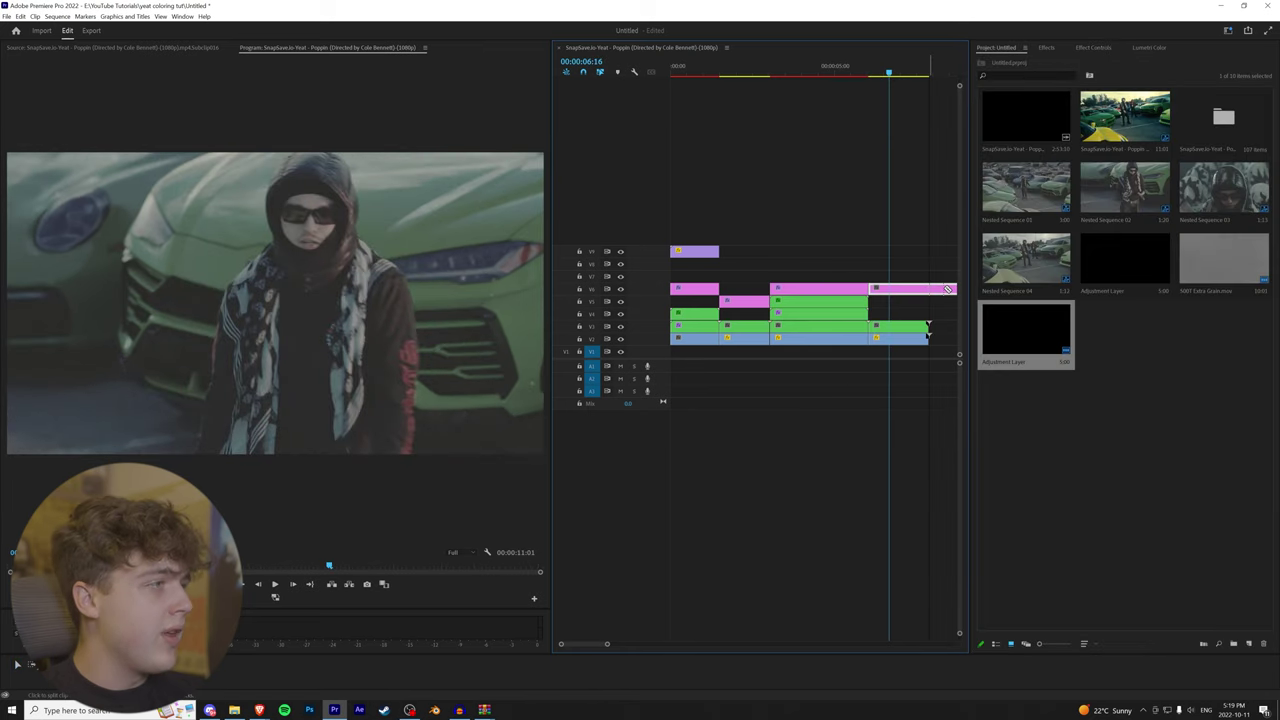
pyautogui.click(1149, 47)
pyautogui.click(904, 289)
pyautogui.click(986, 321)
pyautogui.click(1076, 128)
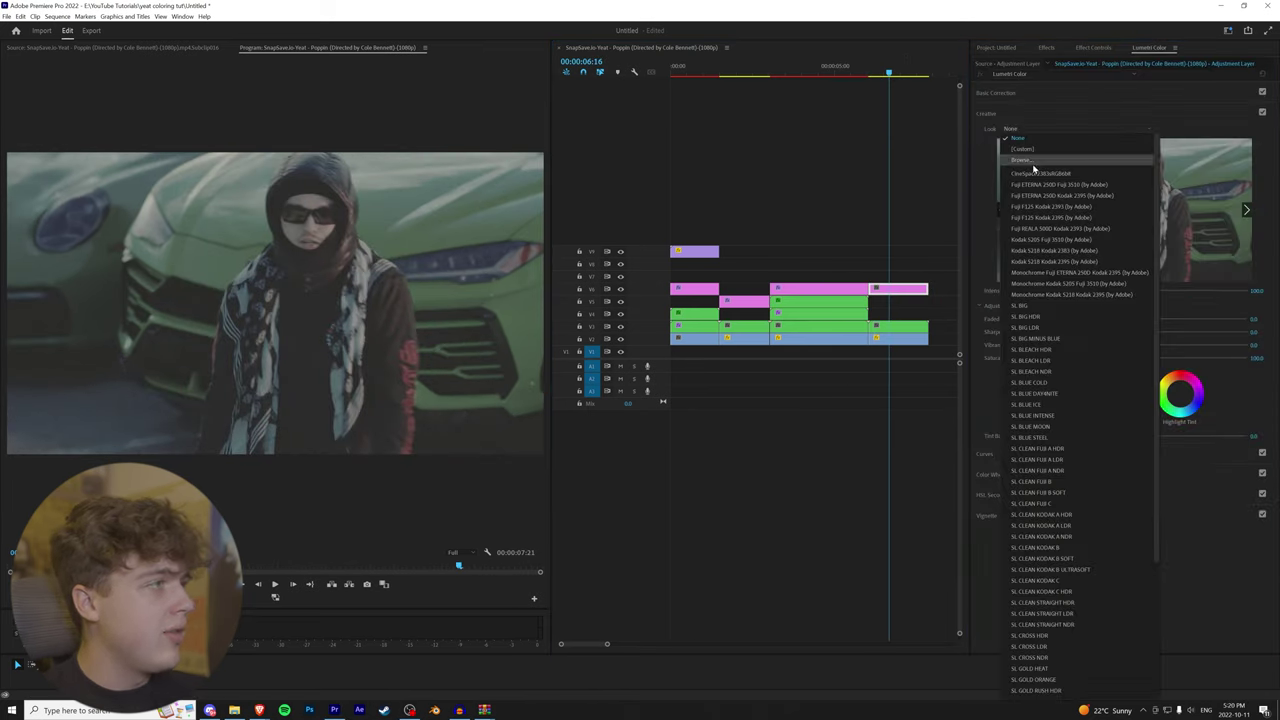
pyautogui.click(1033, 163)
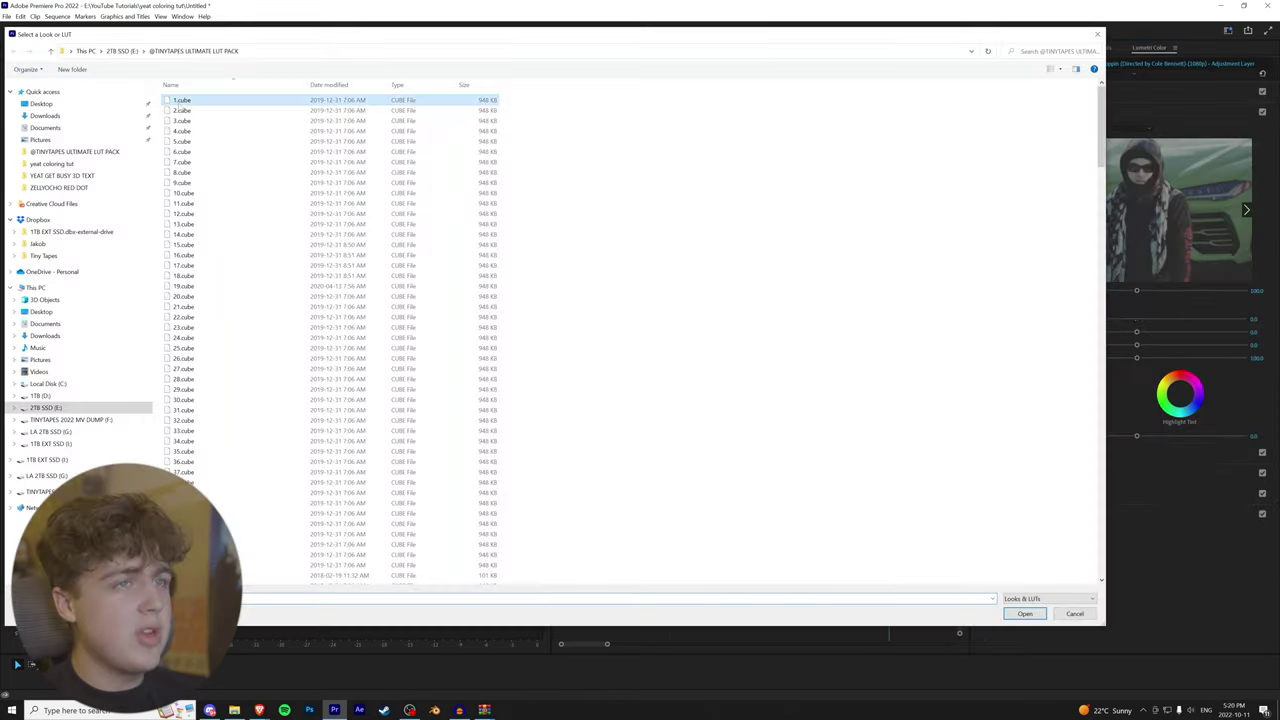
pyautogui.doubleClick(190, 105)
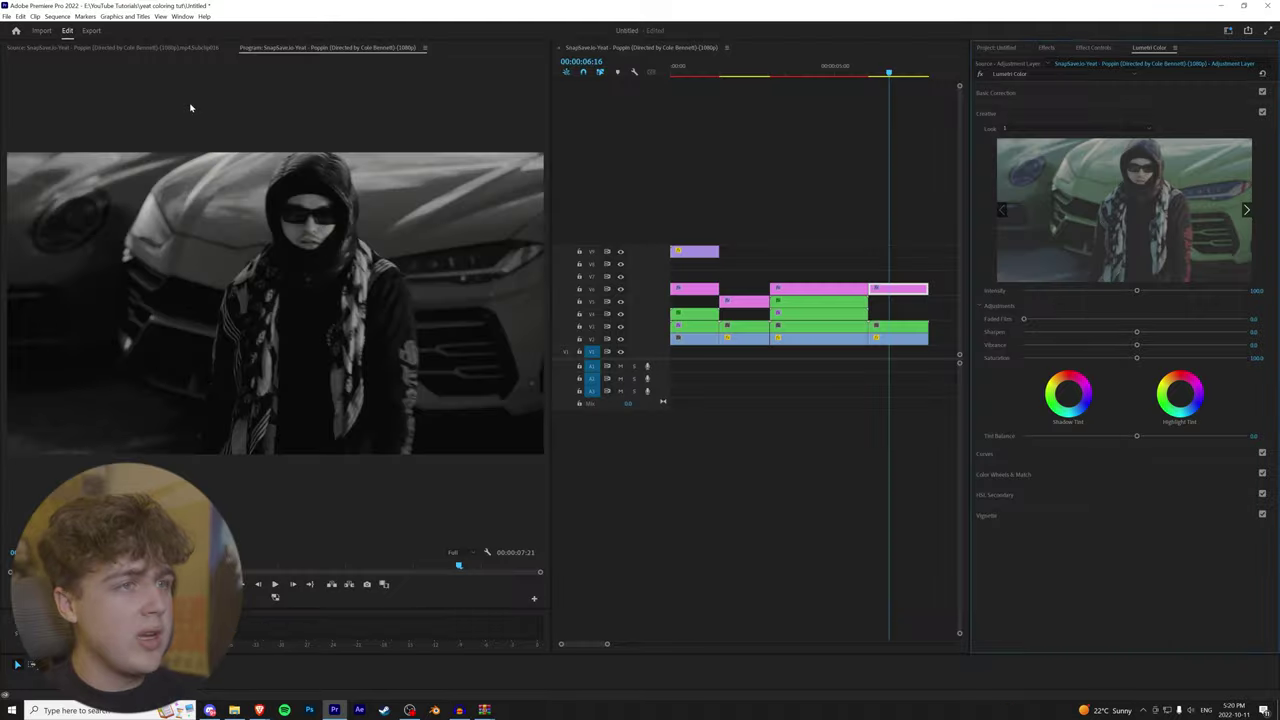
# Copy the film grain overlay on V9 above the last clip and duplicate the last nested clip onto V4
pyautogui.click(895, 72)
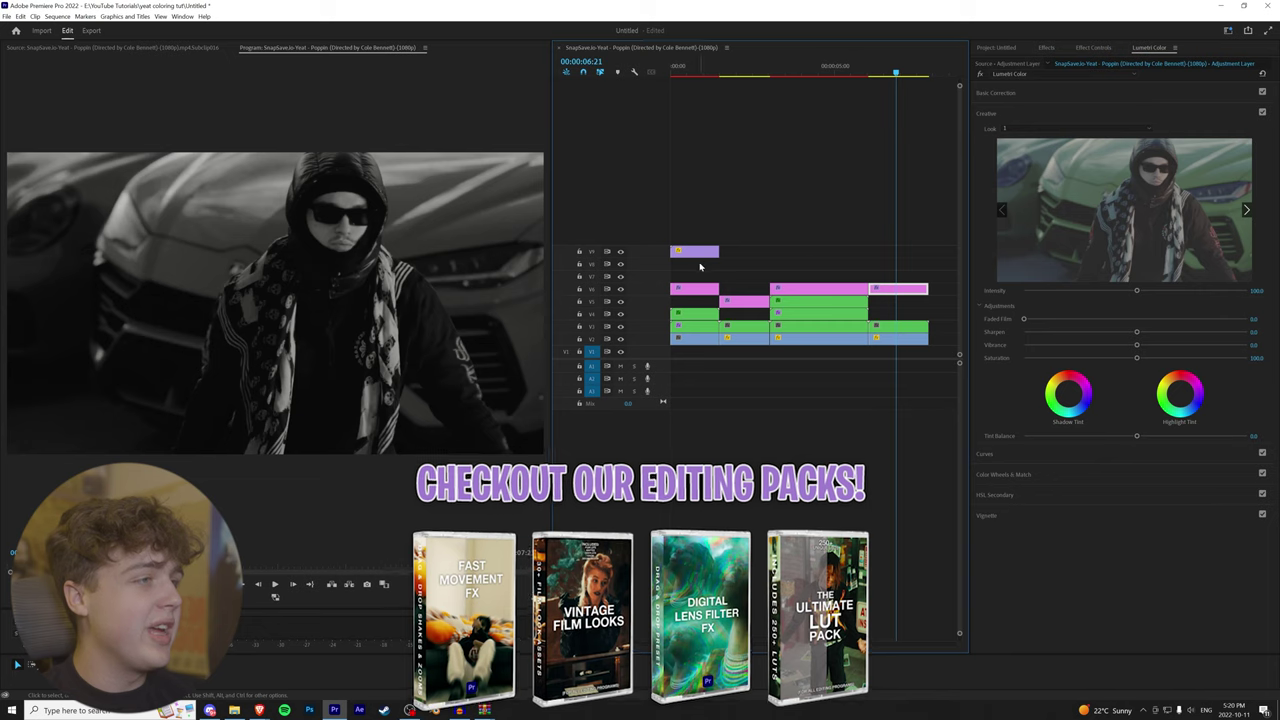
pyautogui.moveTo(700, 254); pyautogui.dragTo(928, 251)
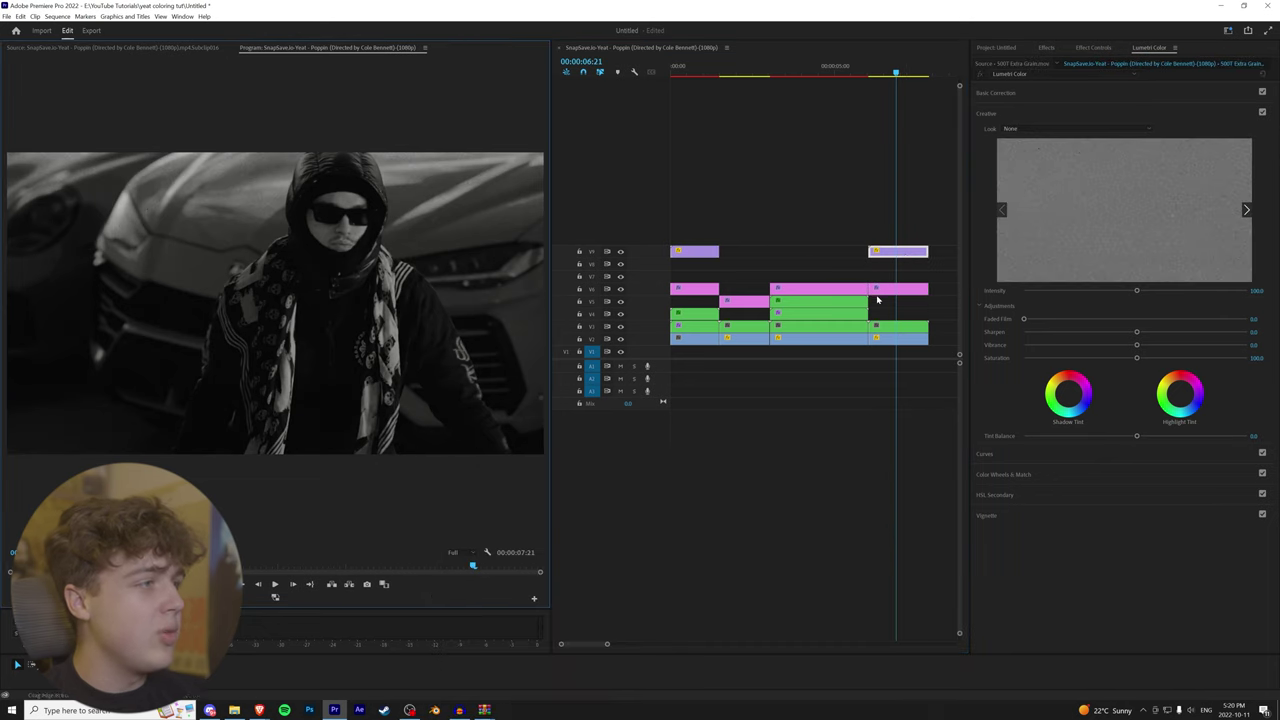
pyautogui.keyDown('alt'); pyautogui.moveTo(897, 331); pyautogui.dragTo(898, 314); pyautogui.keyUp('alt')
pyautogui.click(1082, 49)
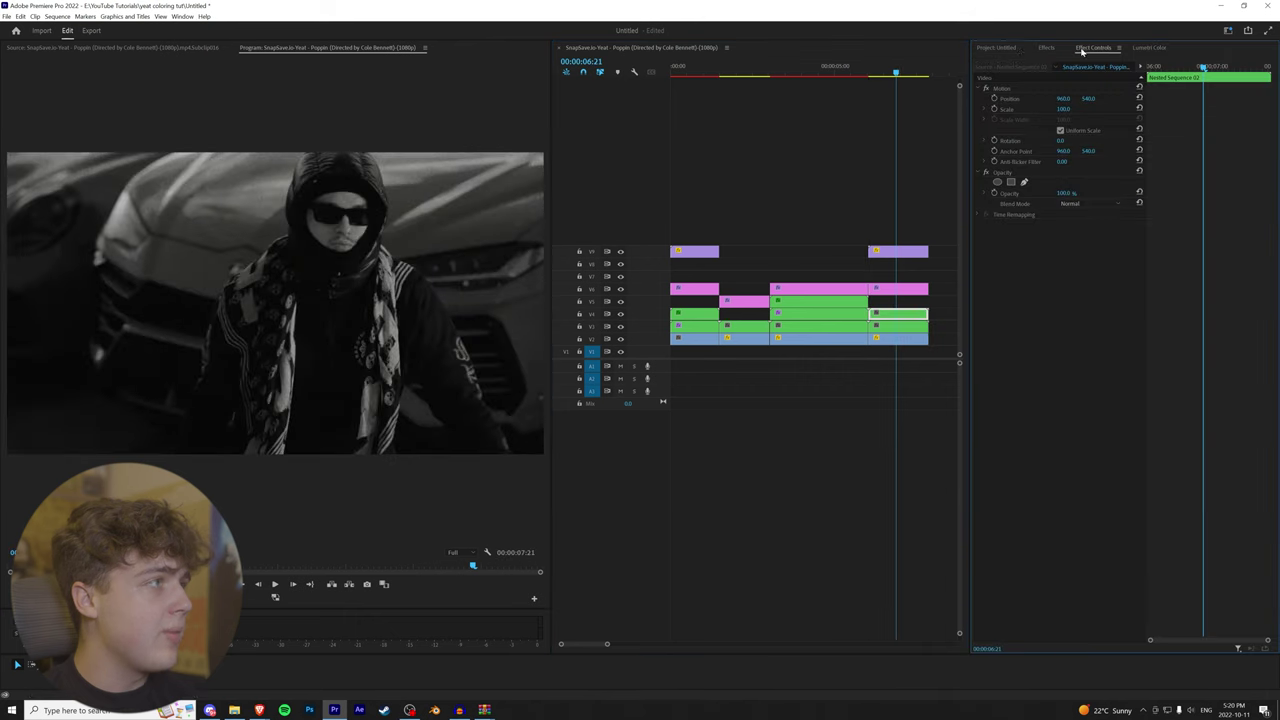
pyautogui.click(1004, 49)
pyautogui.hotkey('shift', '7')
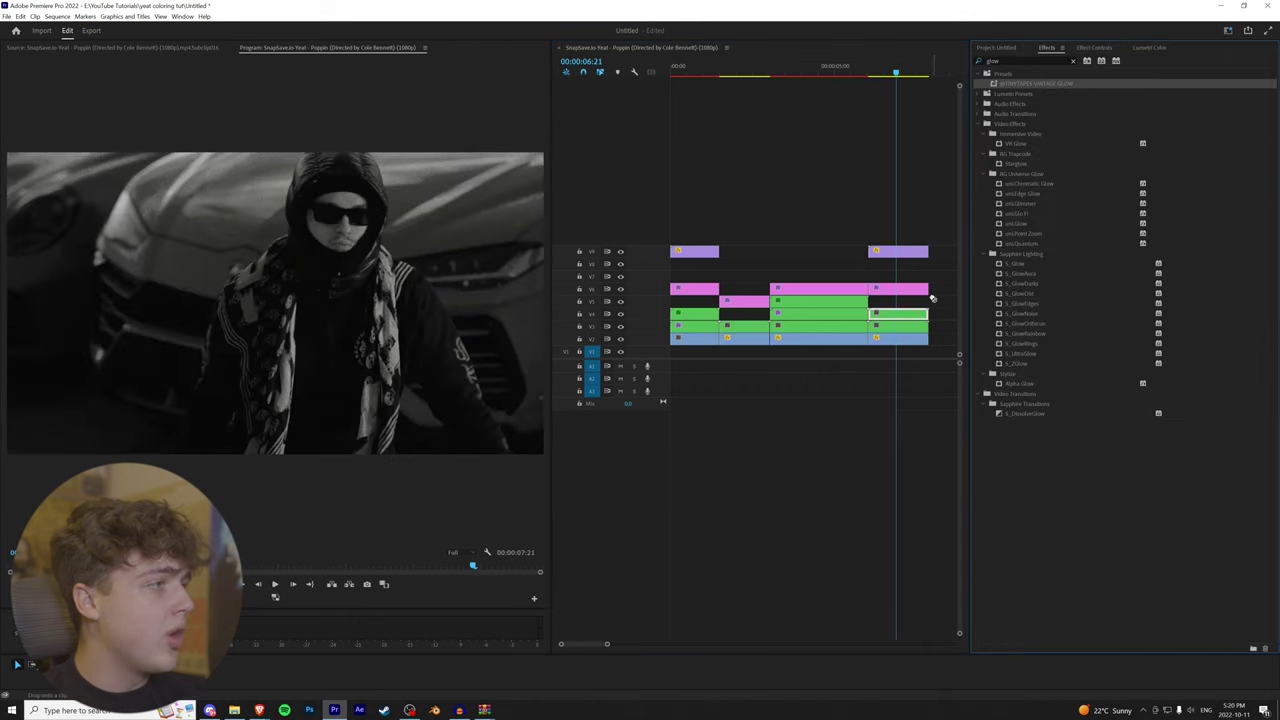
pyautogui.press('`')
pyautogui.press('`')
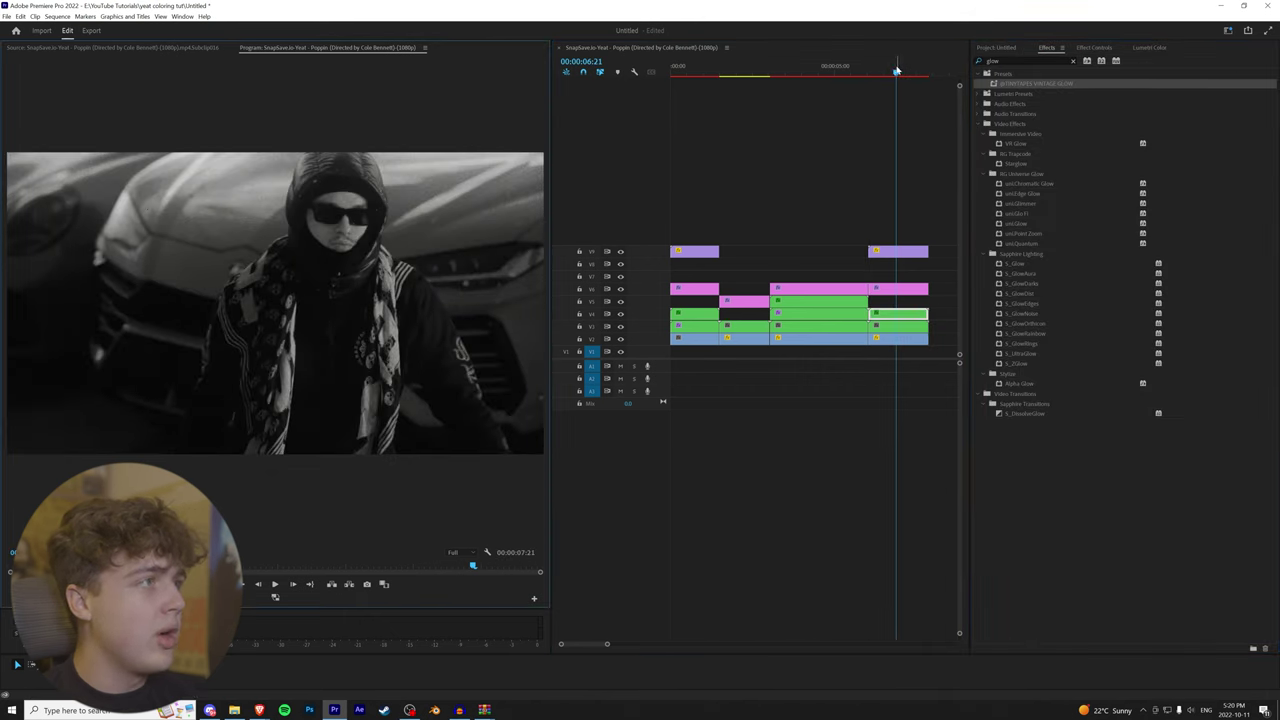
pyautogui.moveTo(896, 72)
pyautogui.mouseDown()
pyautogui.moveTo(882, 72)
pyautogui.moveTo(894, 73)
pyautogui.mouseUp()
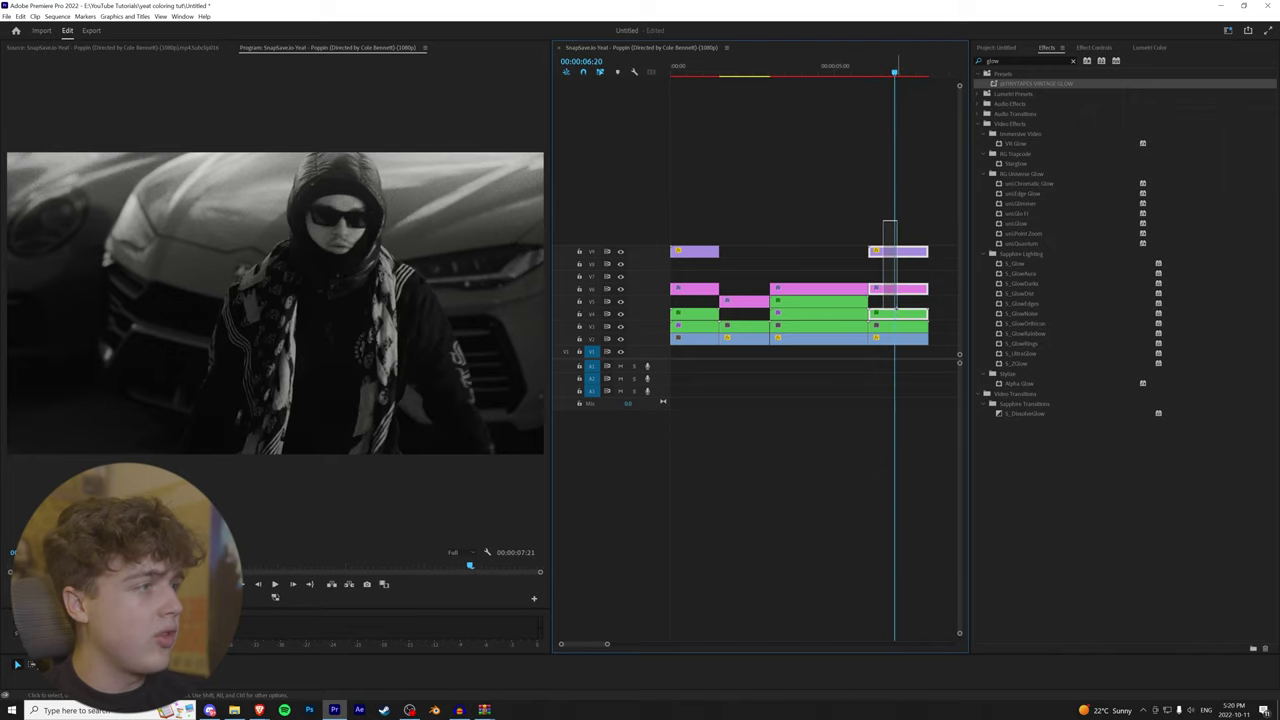